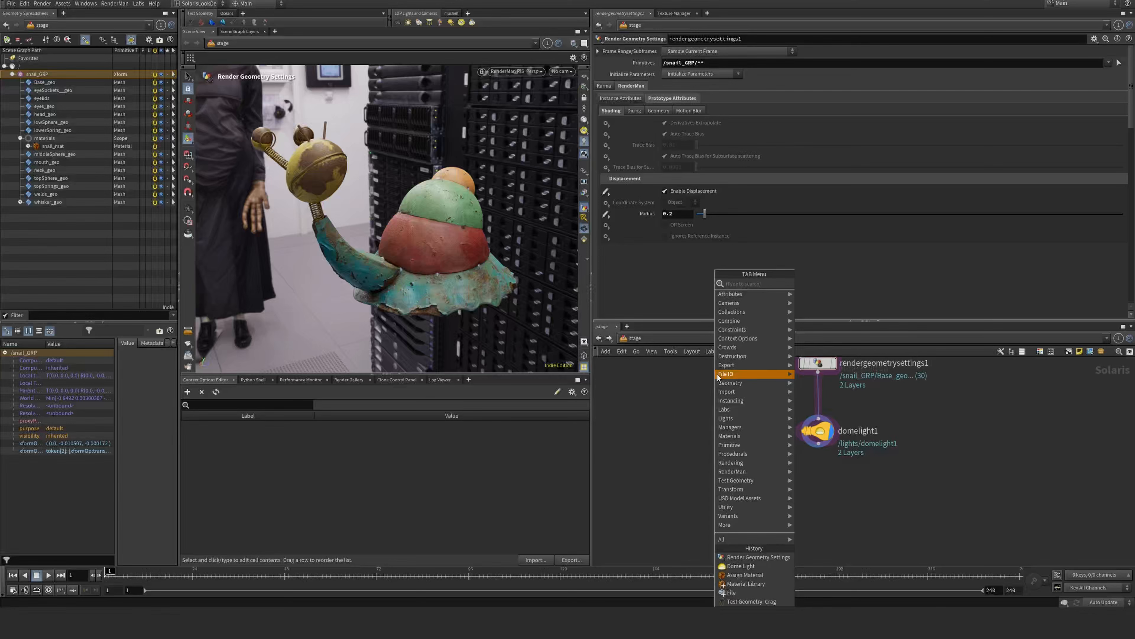
Try a Grid node as a ground plane after domelight1, check it around the snail, and delete it again
type("edit")
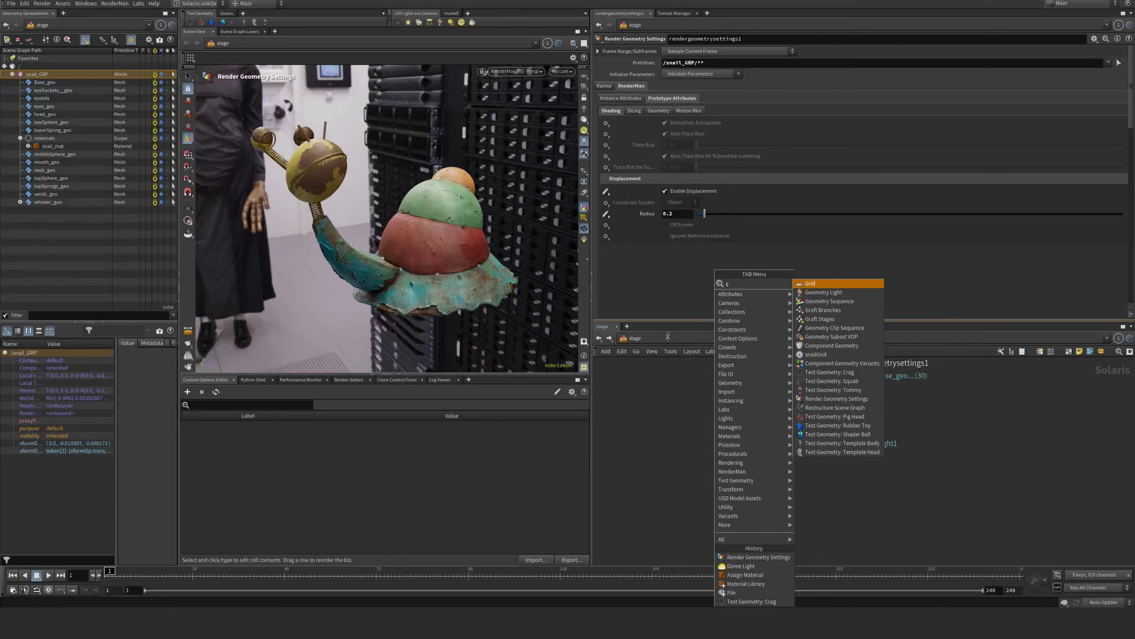
key("Return")
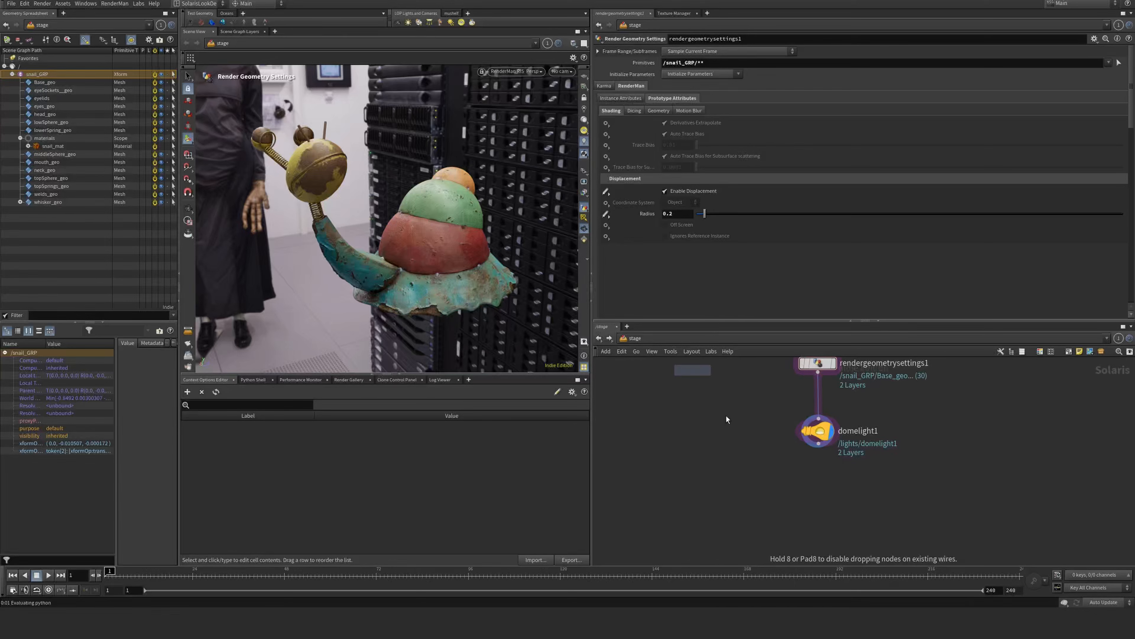
left_click(828, 500)
left_click_drag(819, 444, 821, 501)
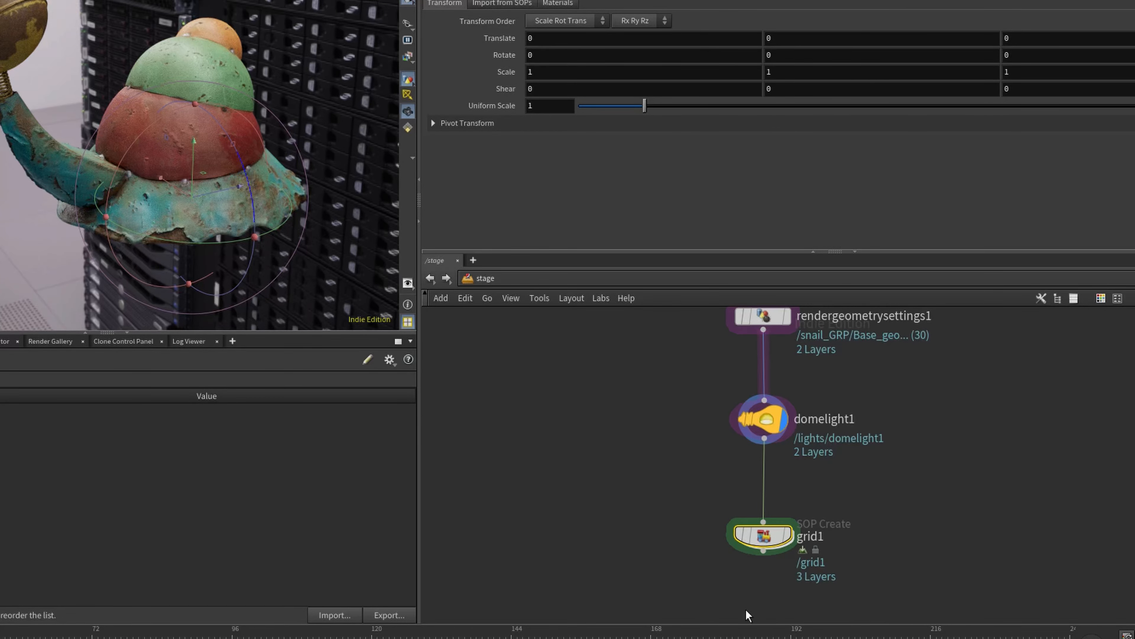
left_click(789, 537)
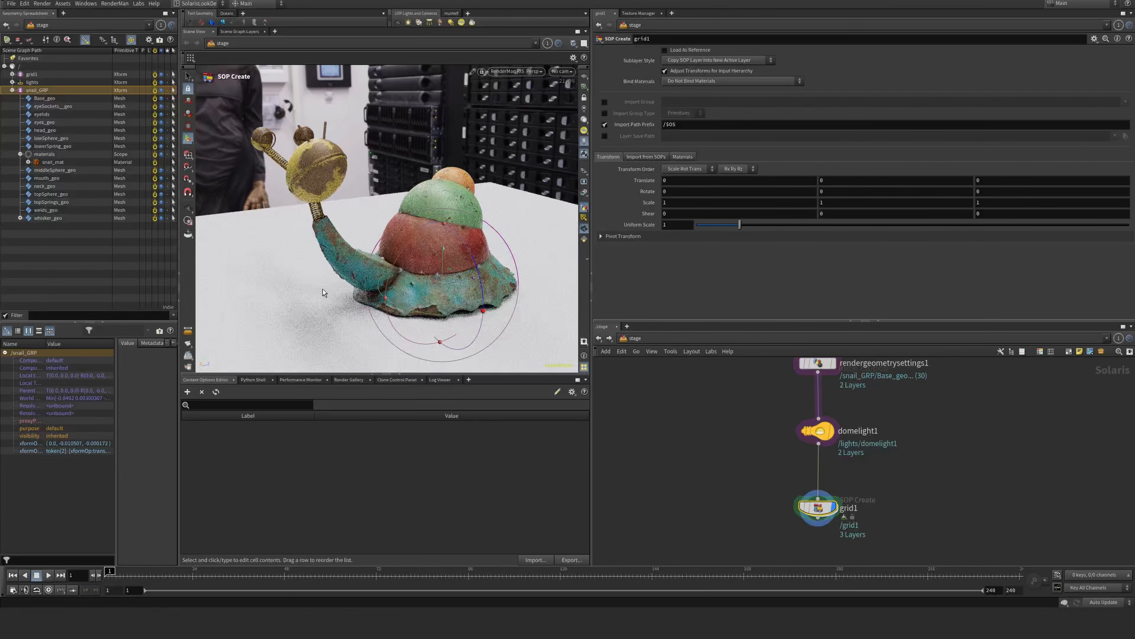
left_click_drag(411, 229, 351, 286)
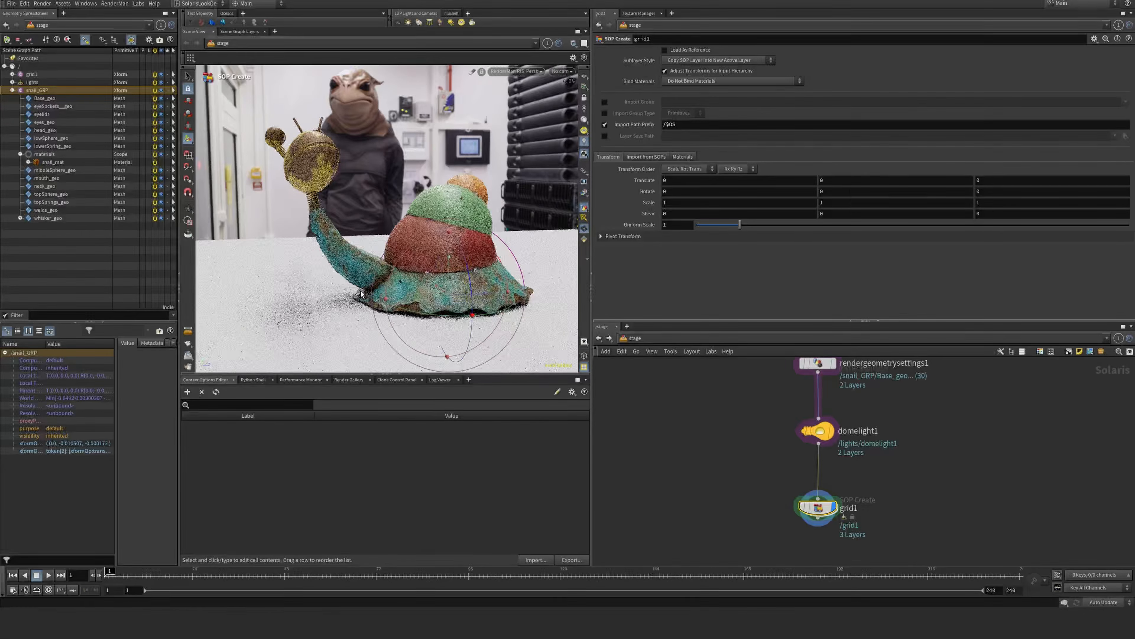
key("Delete")
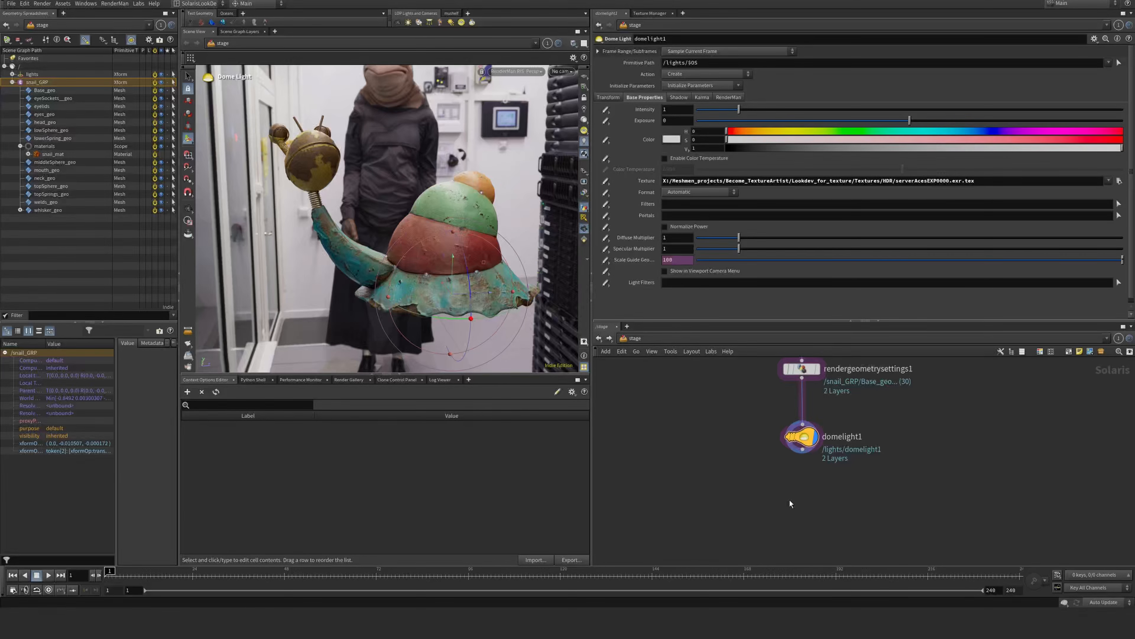
Add a Camera node after domelight1 and name it rendercam
key("Tab")
type("cam")
key("Return")
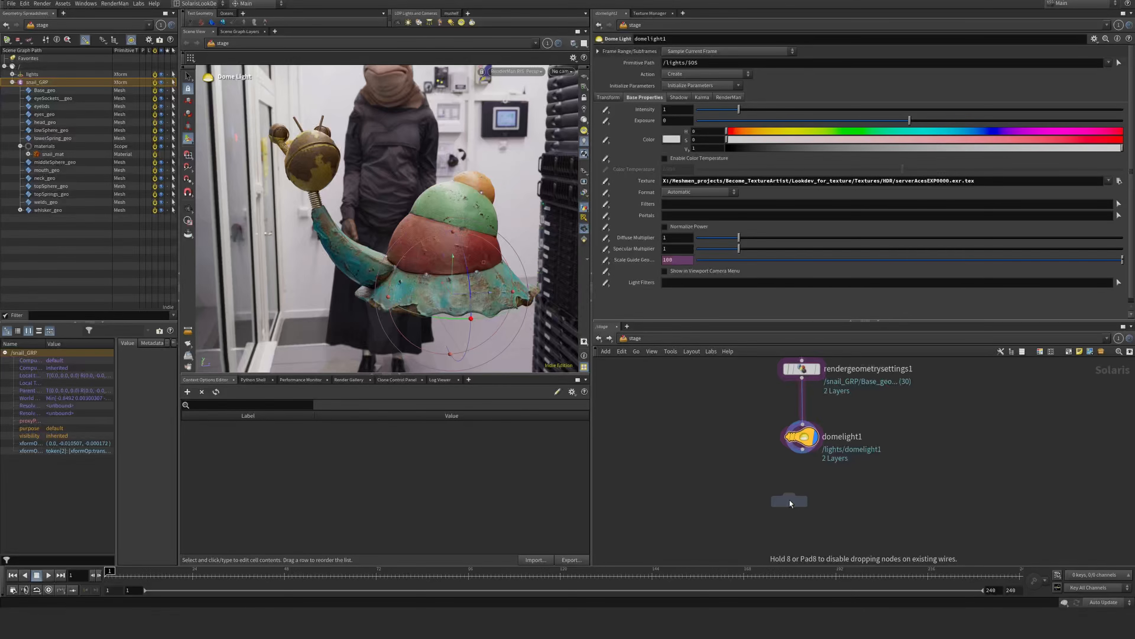
left_click(790, 500)
double_click(849, 508)
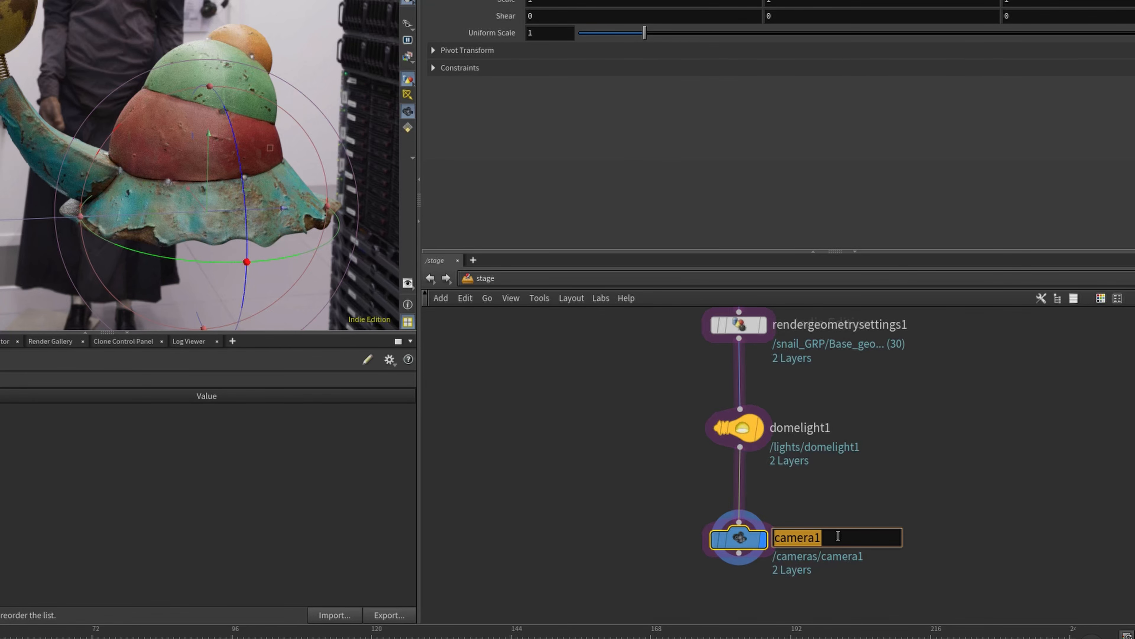
type("rendercam")
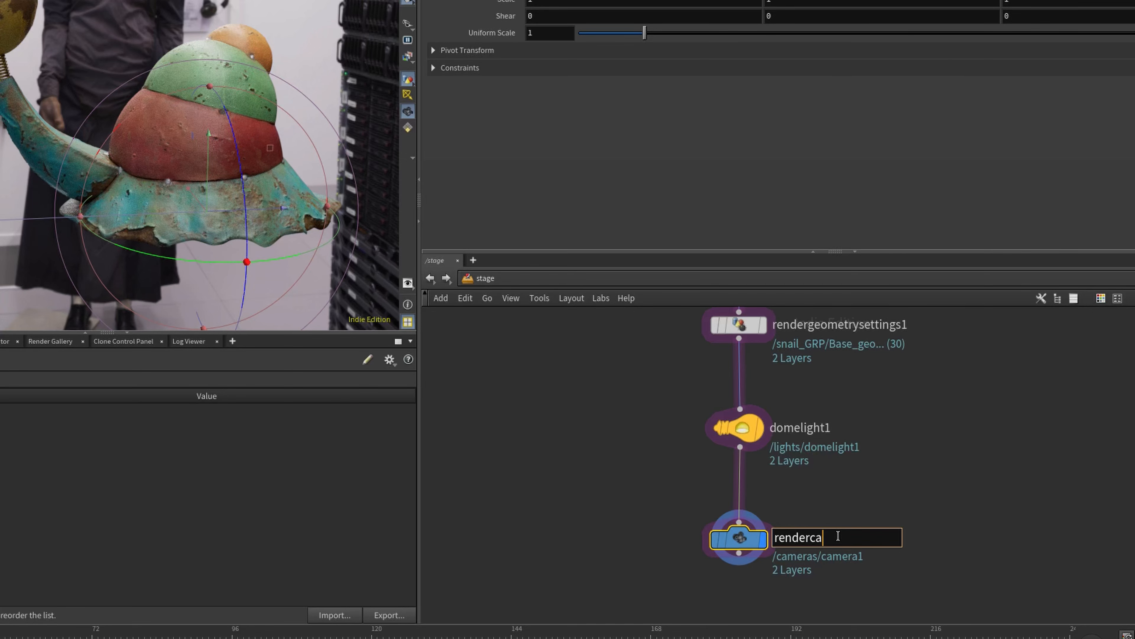
key("Return")
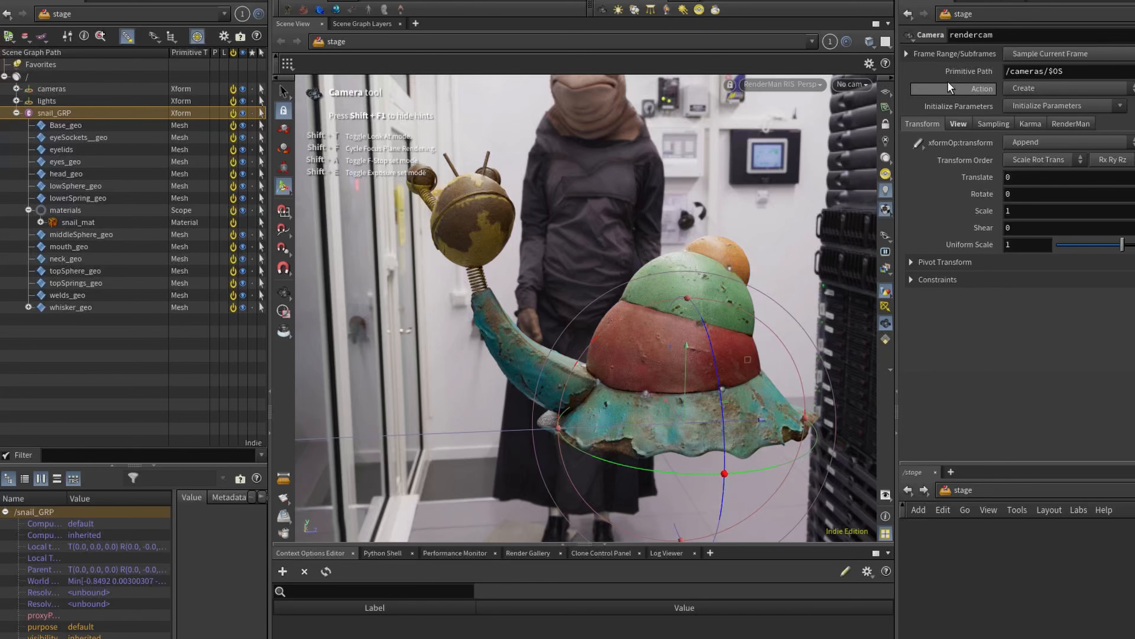
Expand the cameras group in the scene graph and look through /cameras/rendercam in the viewport
left_click(12, 74)
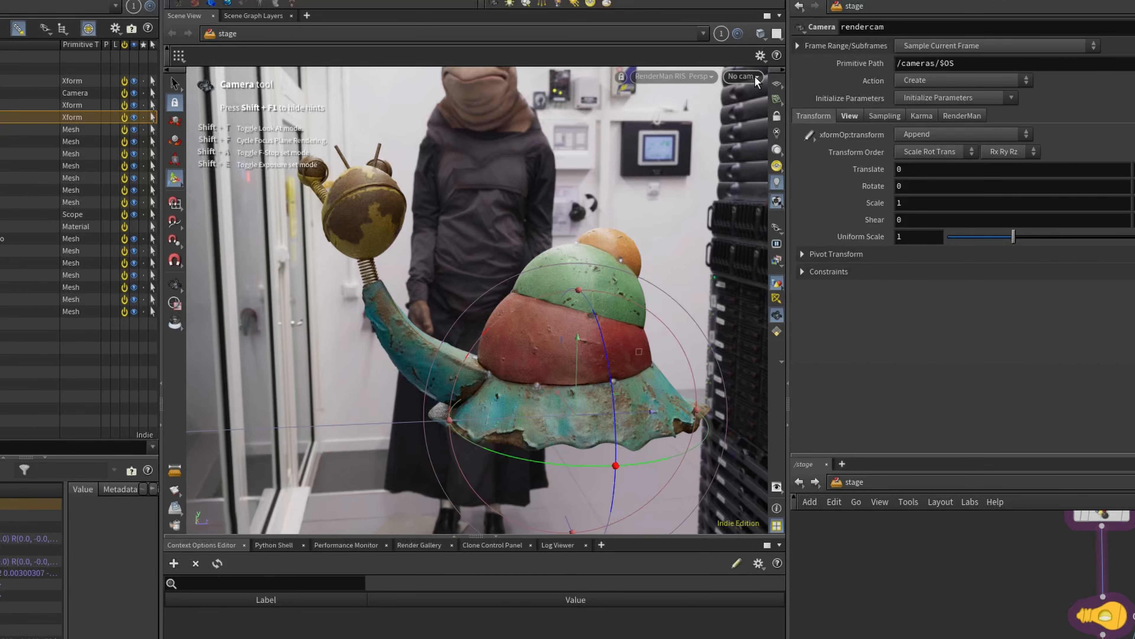
left_click(569, 73)
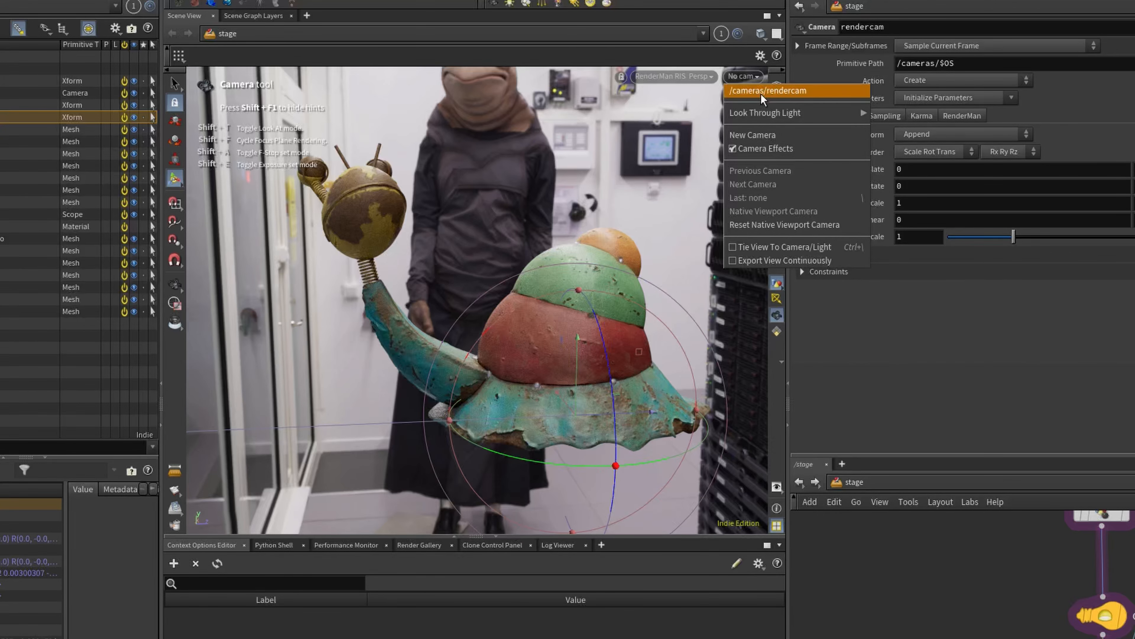
left_click(761, 90)
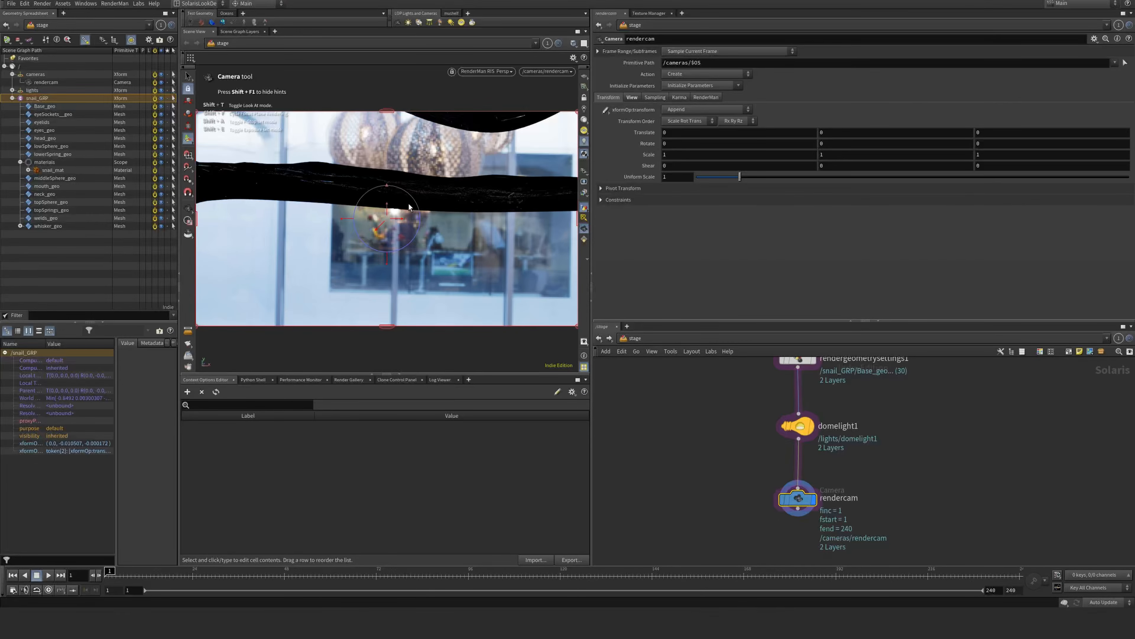
Lock rendercam to the view, move the camera back until the snail is in frame, and unlock it
left_click(585, 98)
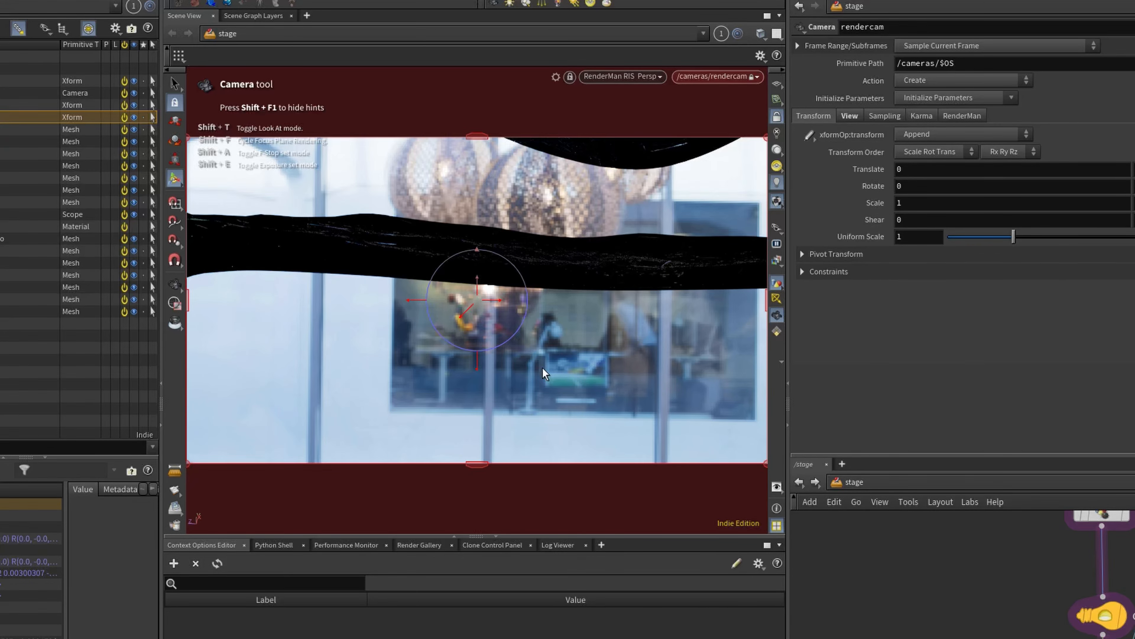
left_click_drag(542, 368, 565, 373, "alt")
right_click_drag(566, 373, 451, 314, "alt")
left_click_drag(451, 313, 519, 367, "alt")
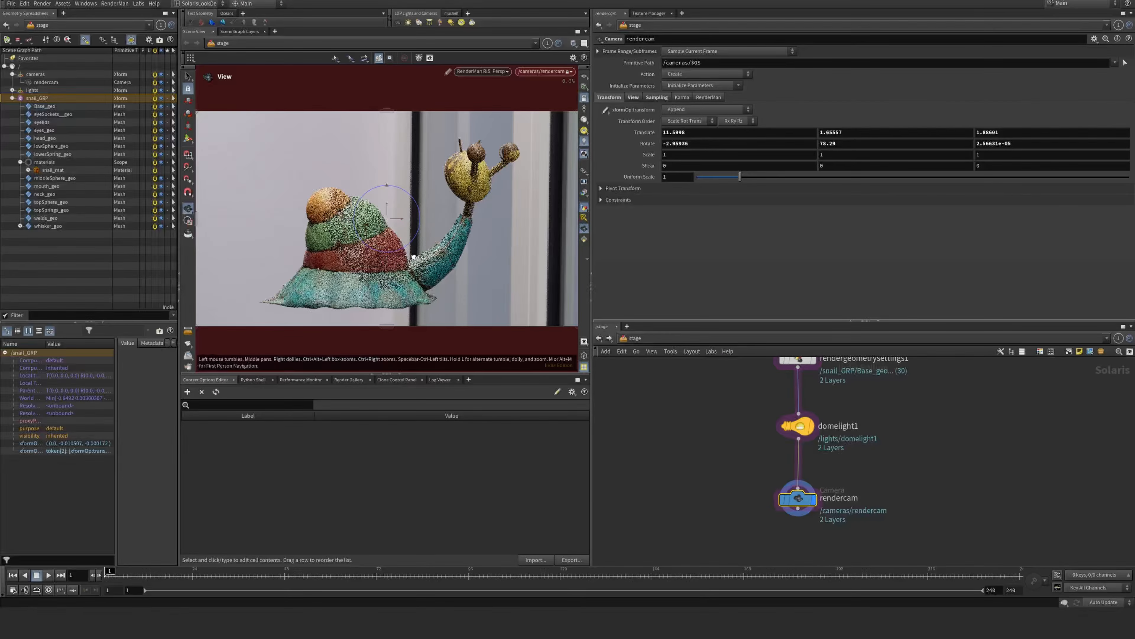
middle_click_drag(414, 256, 393, 253, "alt")
left_click_drag(394, 253, 451, 242, "alt")
middle_click_drag(423, 251, 342, 283)
left_click(584, 97)
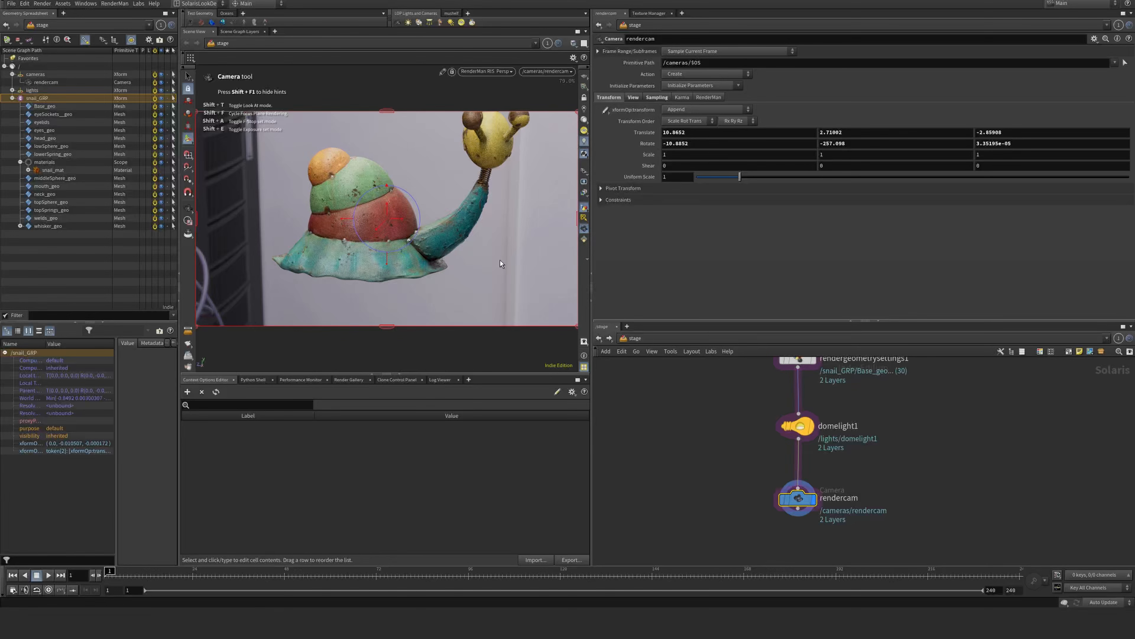
Navigate the viewport with the camera unlocked to leave rendercam, and return to looking through it
middle_click_drag(463, 279, 464, 276, "alt")
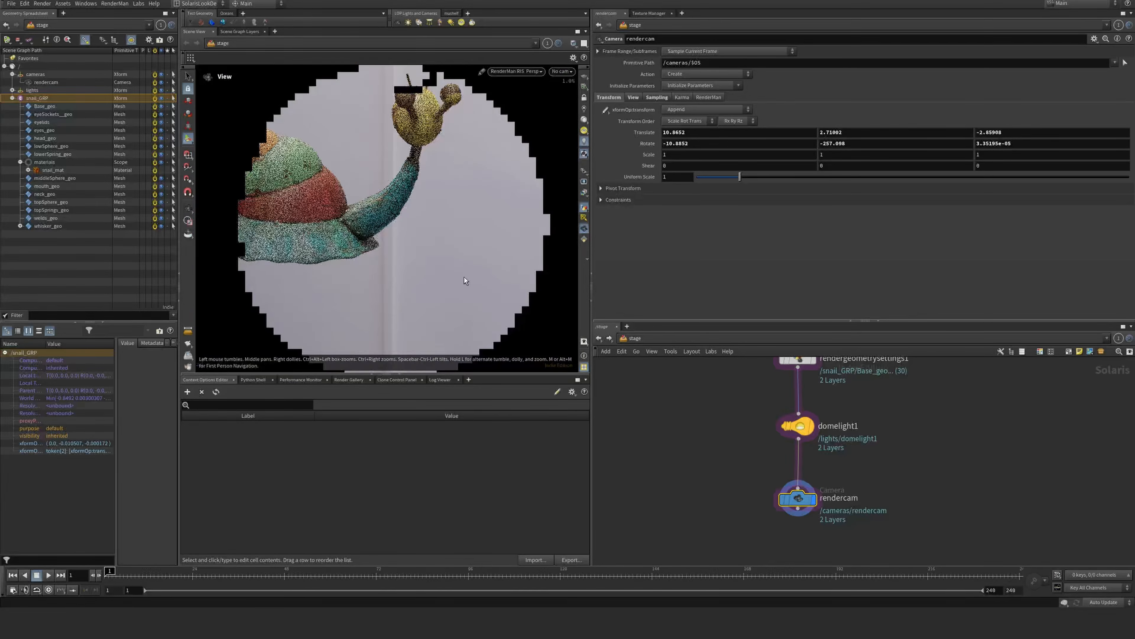
right_click_drag(348, 251, 221, 243, "alt")
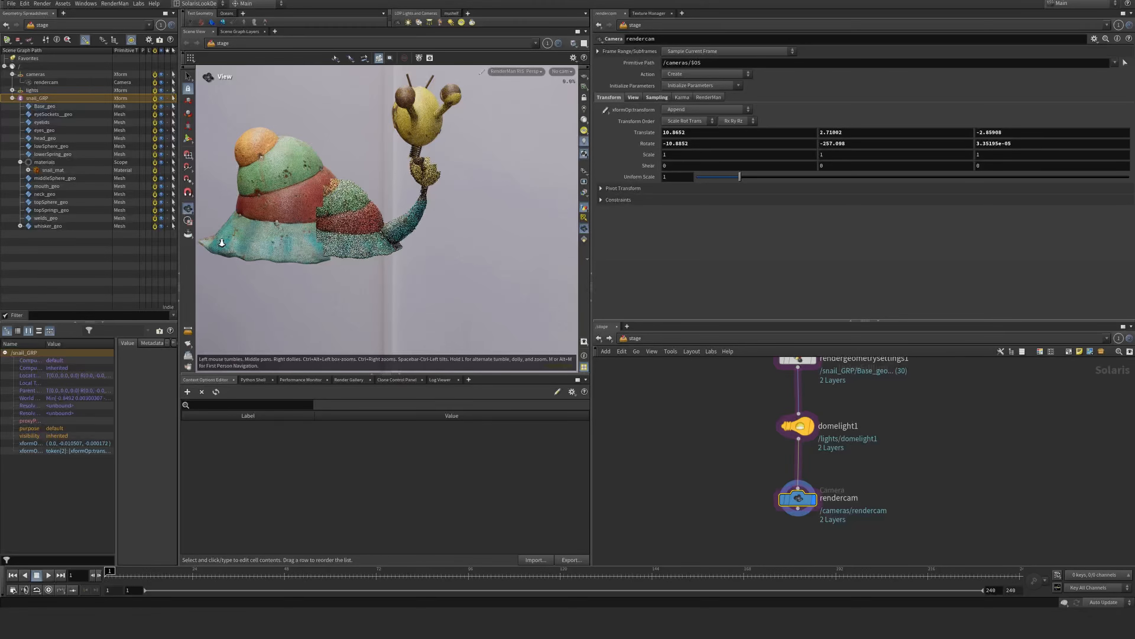
left_click_drag(393, 244, 418, 220, "alt")
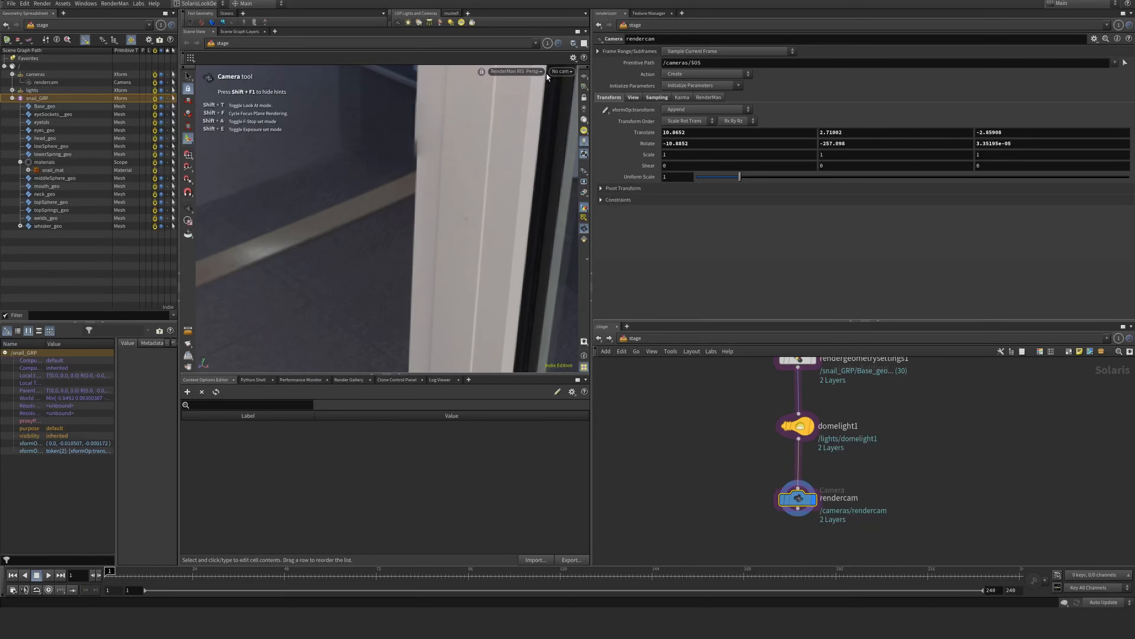
left_click(563, 72)
left_click(576, 81)
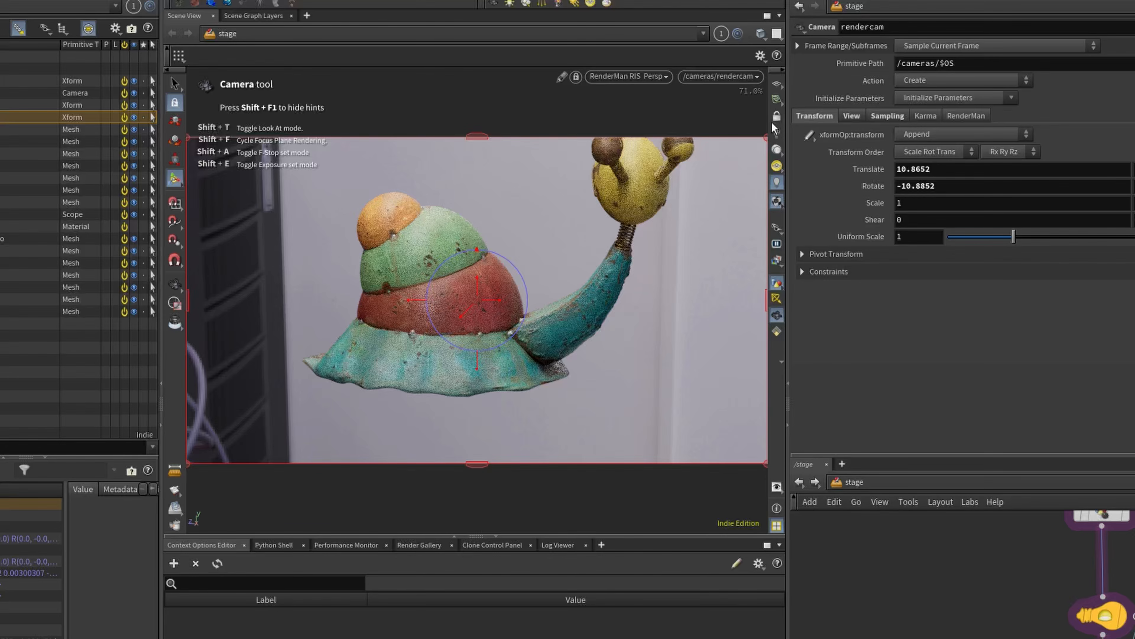
Lock rendercam to the view again and focus the camera on Base_geo
left_click(584, 97)
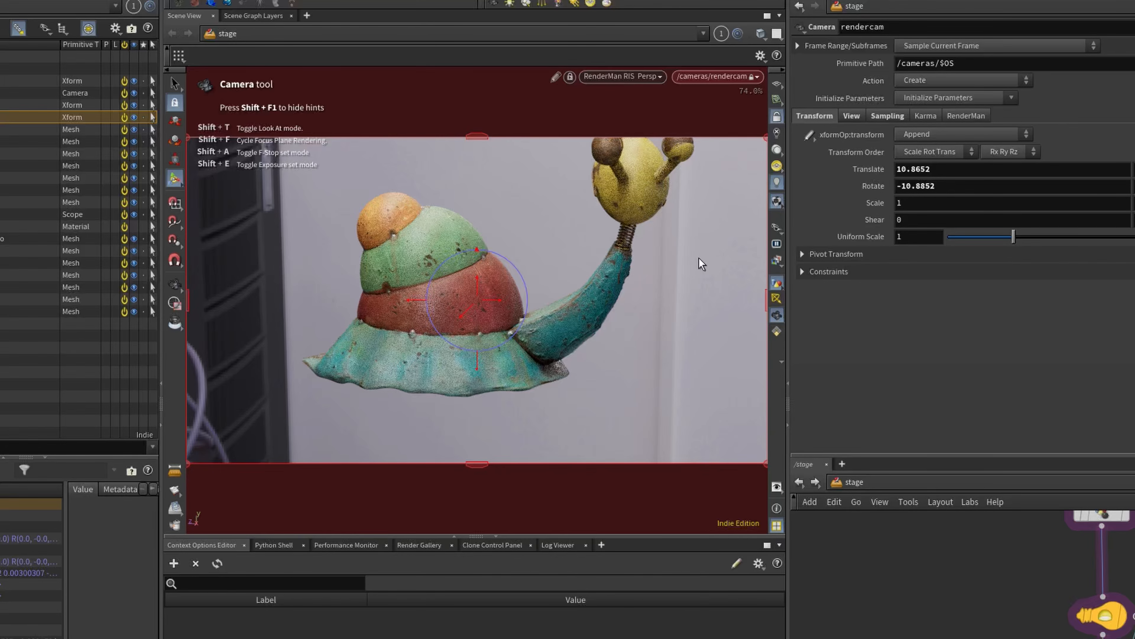
key("Escape")
left_click_drag(641, 322, 578, 369)
key("Return")
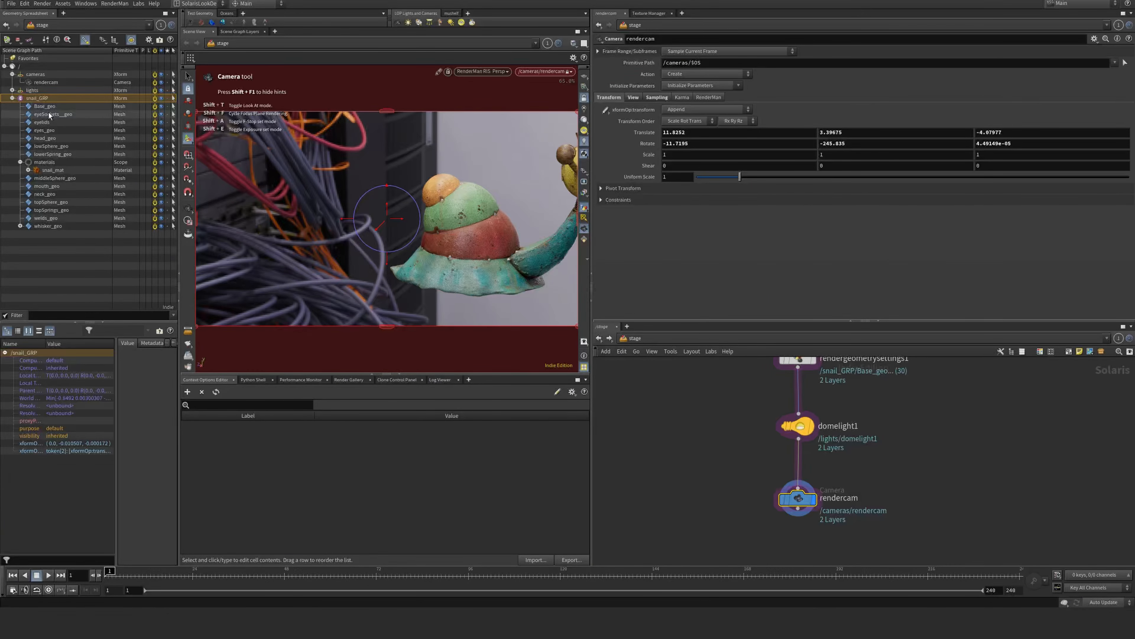
left_click(45, 105)
key("Escape")
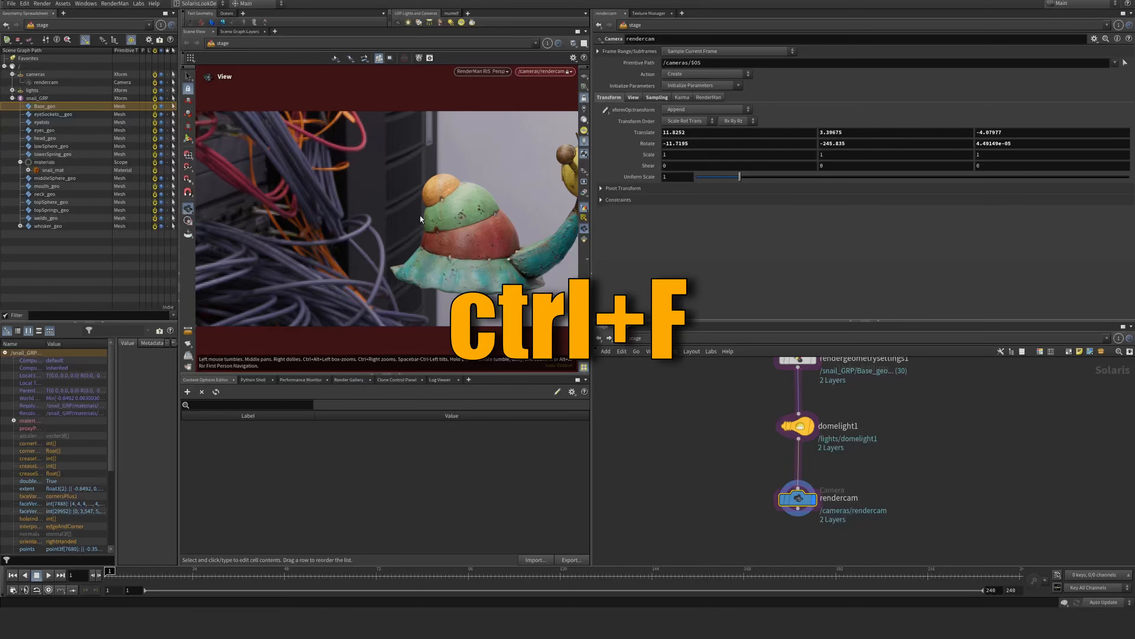
key("ctrl+f")
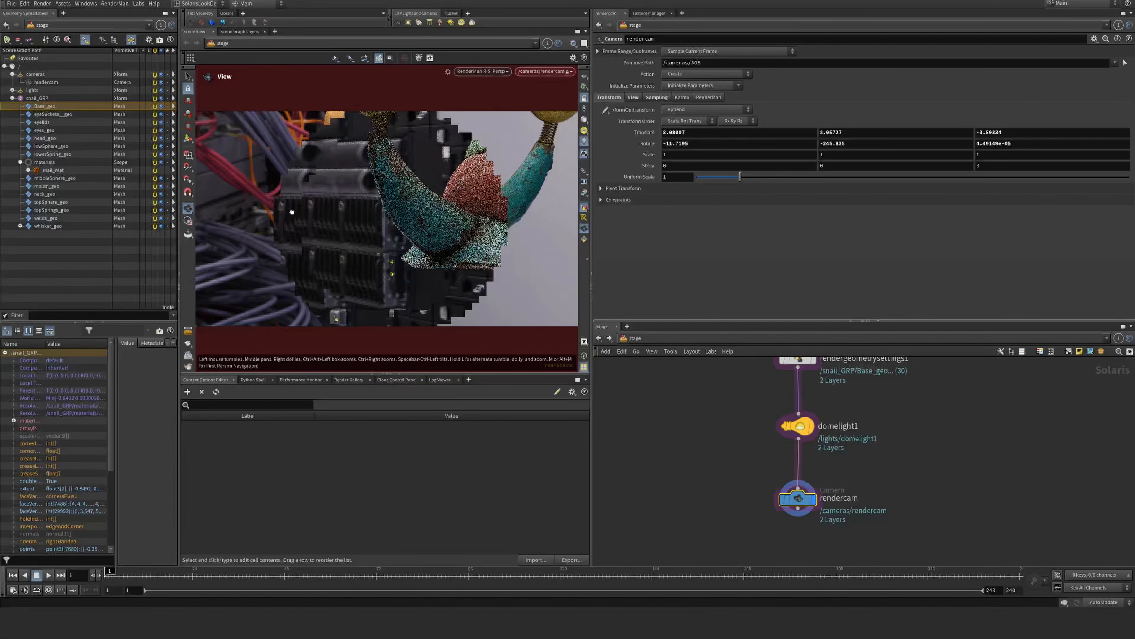
Orbit, dolly and pan rendercam to frame the whole snail with its head facing left, and unlock the camera
left_click_drag(392, 218, 308, 244)
right_click_drag(308, 243, 350, 238)
middle_click_drag(350, 238, 330, 246)
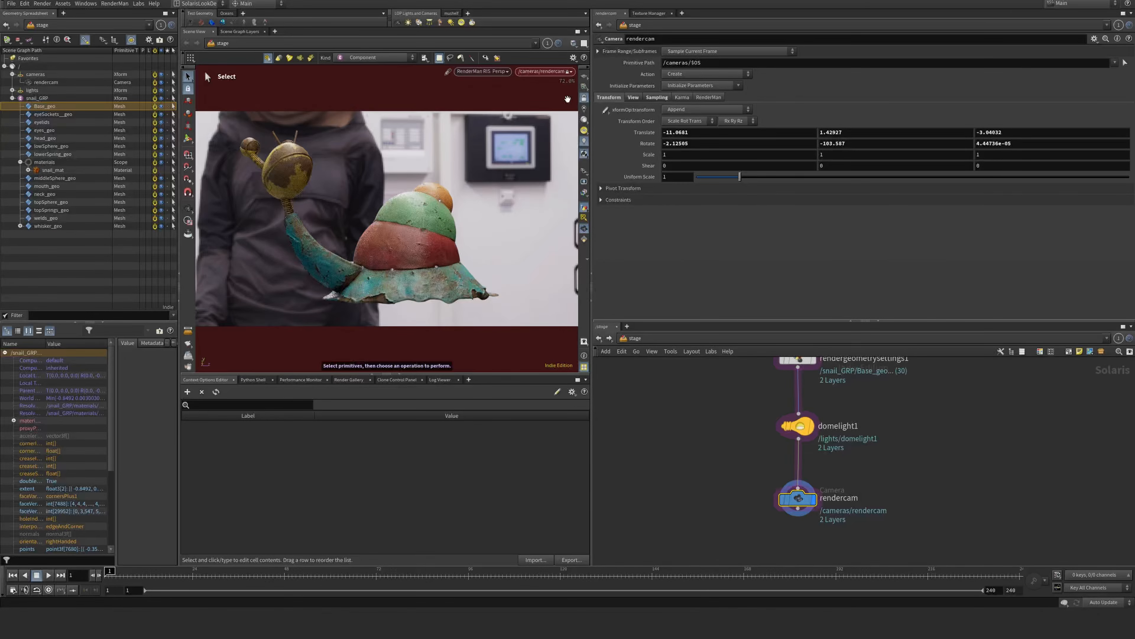
left_click(584, 98)
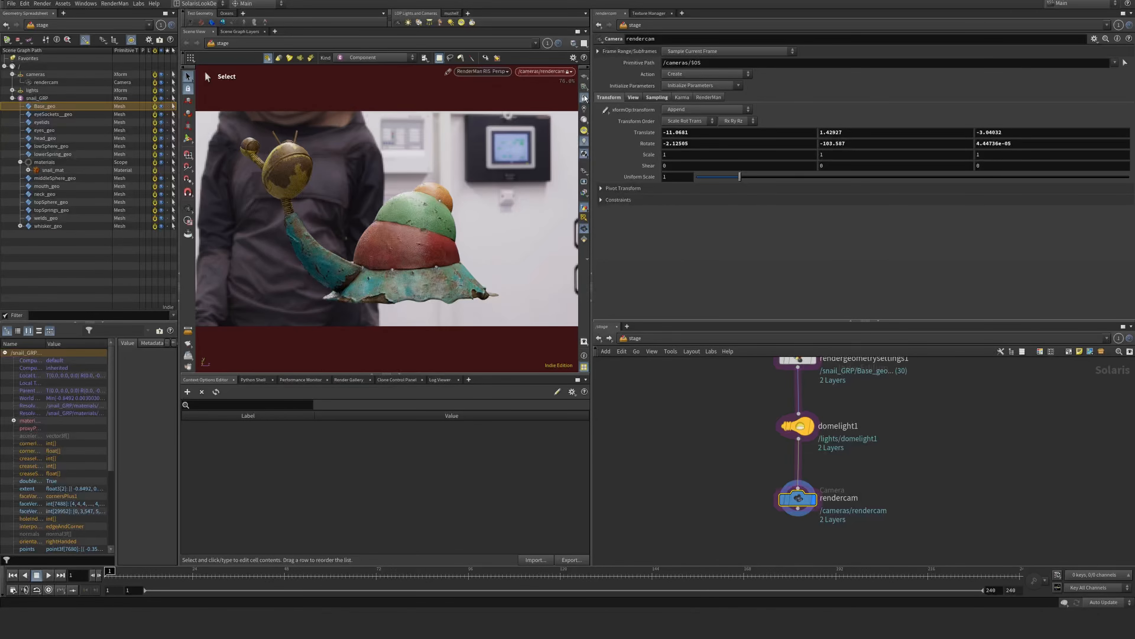
Add a Transform node after rendercam
key("Tab")
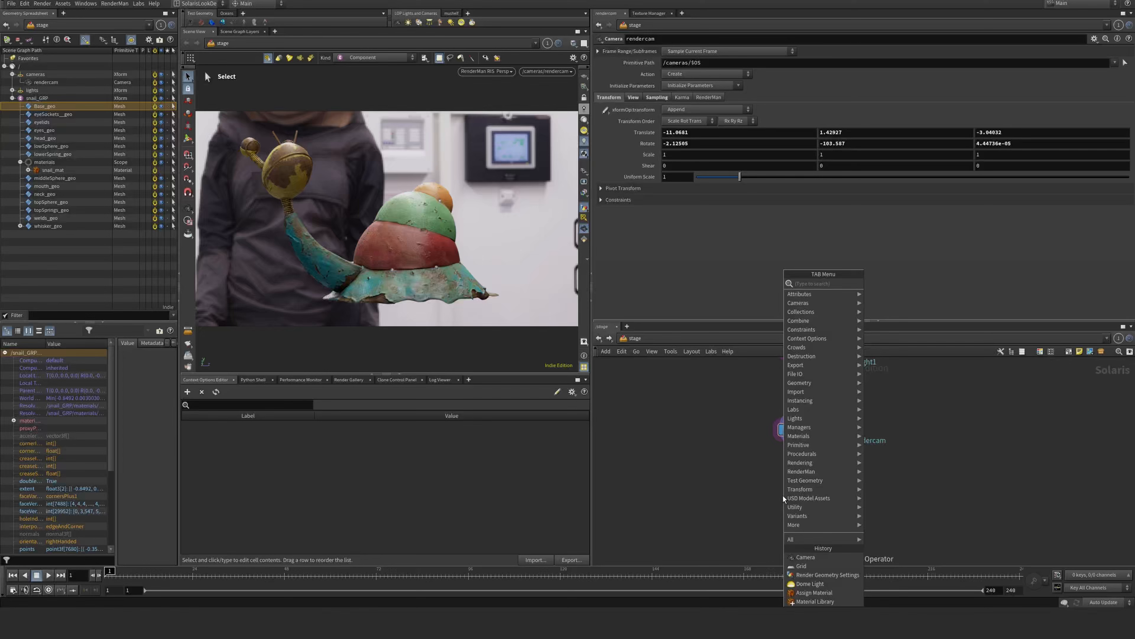
type("tra")
key("Down")
key("Return")
key("Return")
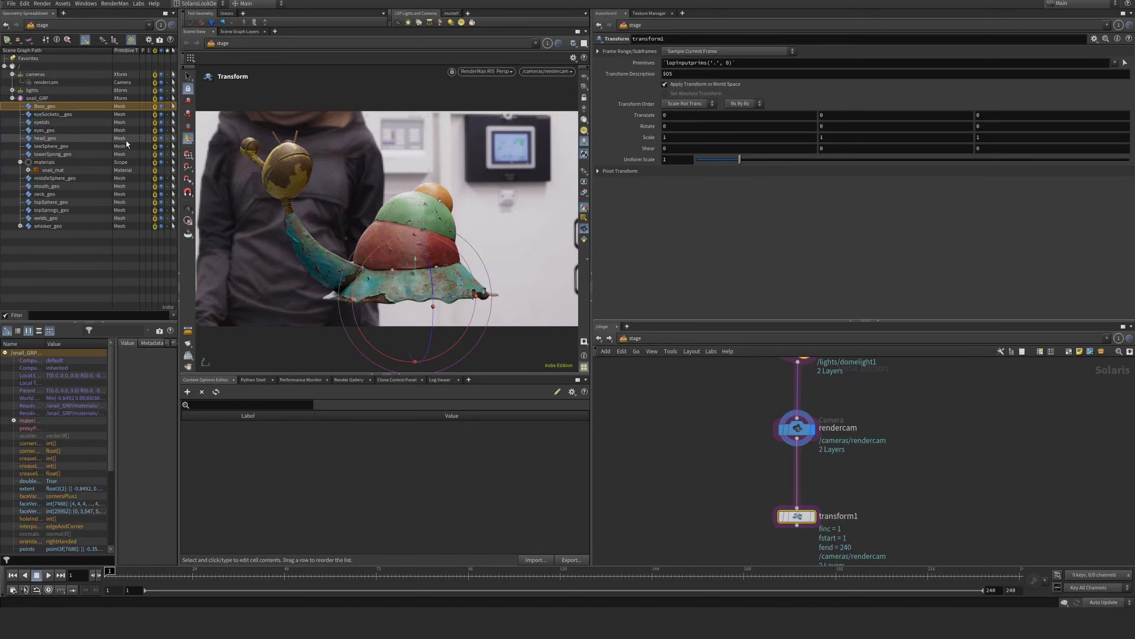
Assign /snail_GRP as the primitives of transform1 and set the node as the displayed one
left_click(35, 98)
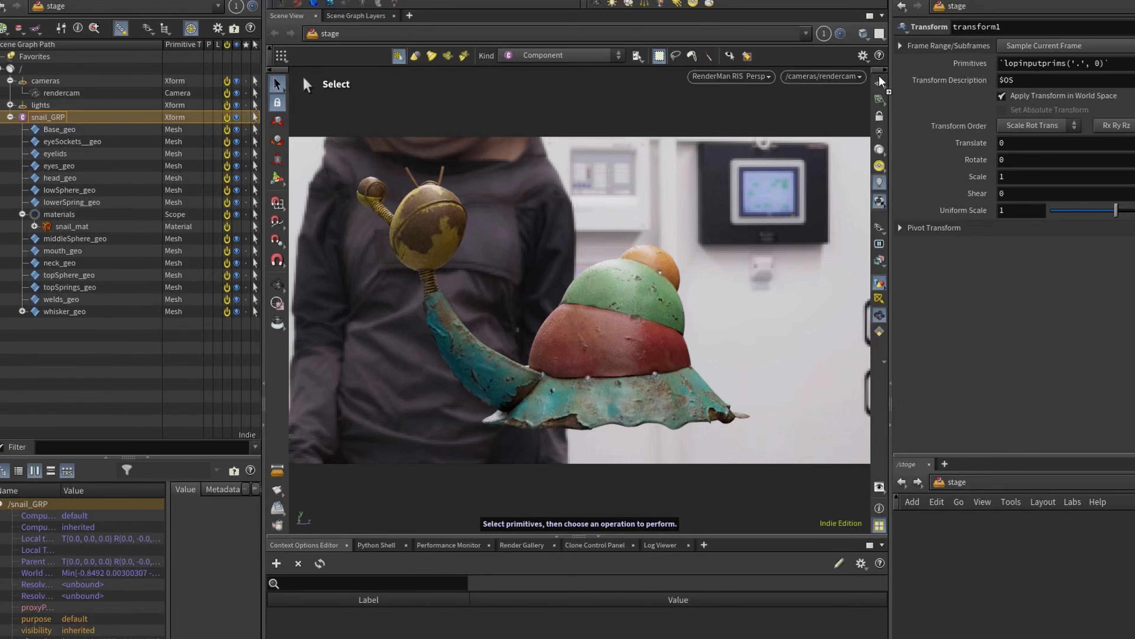
left_click_drag(880, 77, 1026, 61)
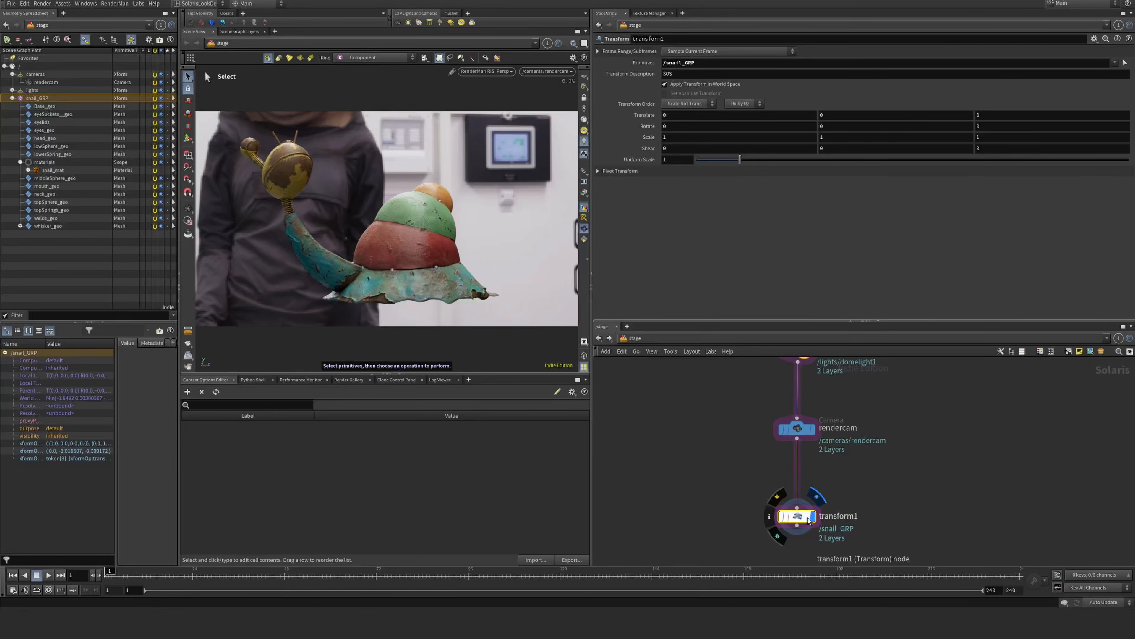
left_click(813, 517)
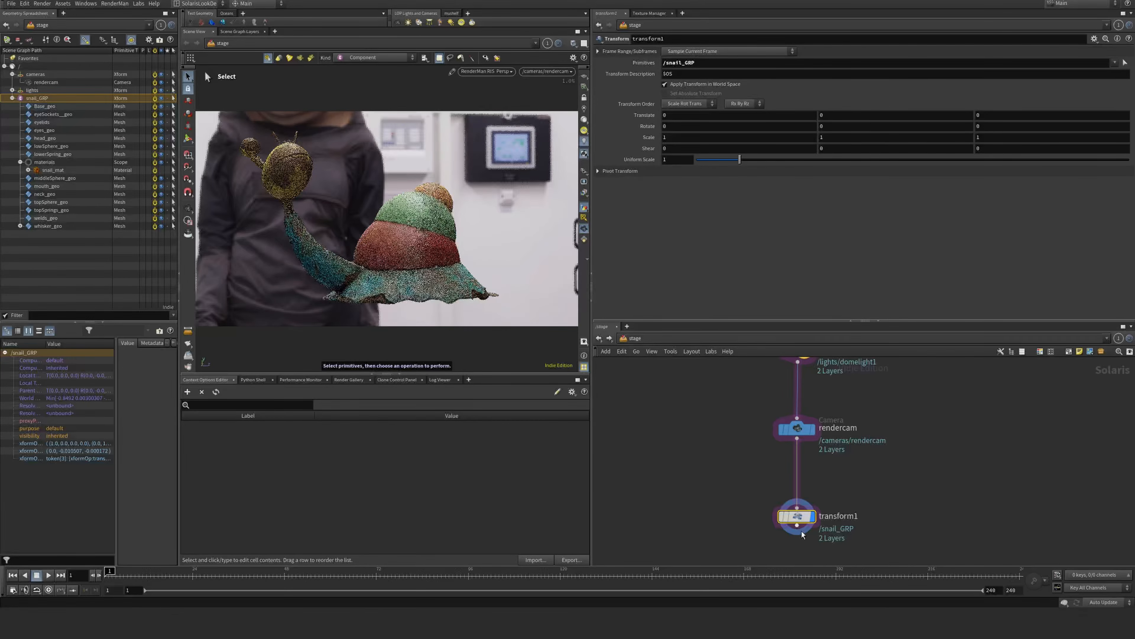
mouse_move(804, 519)
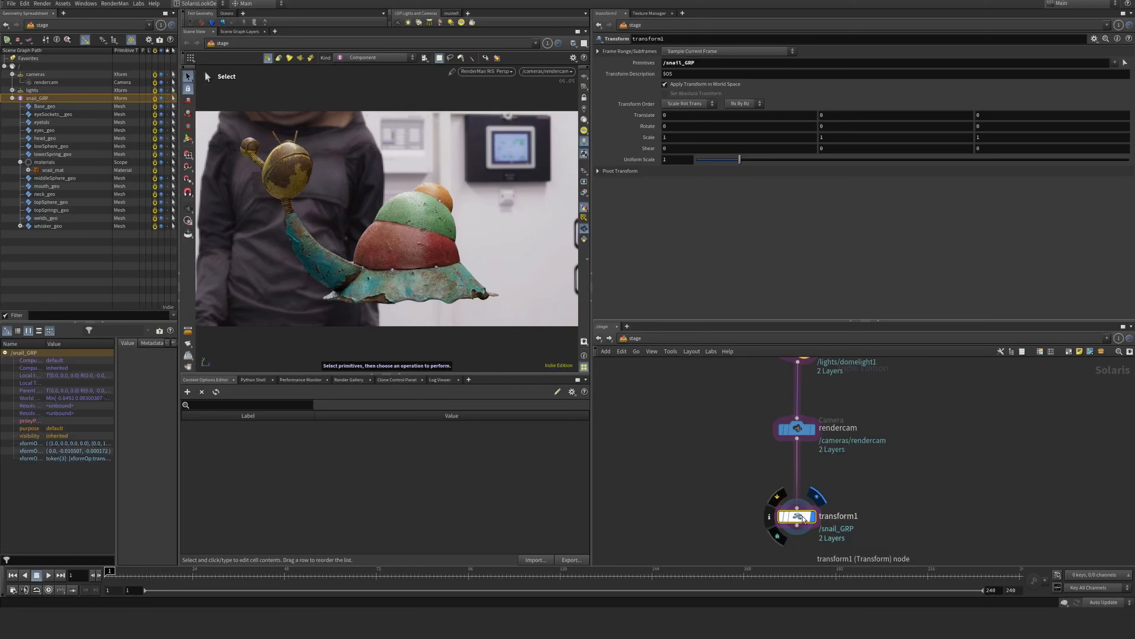
Rotate snail_GRP about the Y axis, setting transform1's Y rotation to 243
middle_click_drag(839, 125, 839, 116)
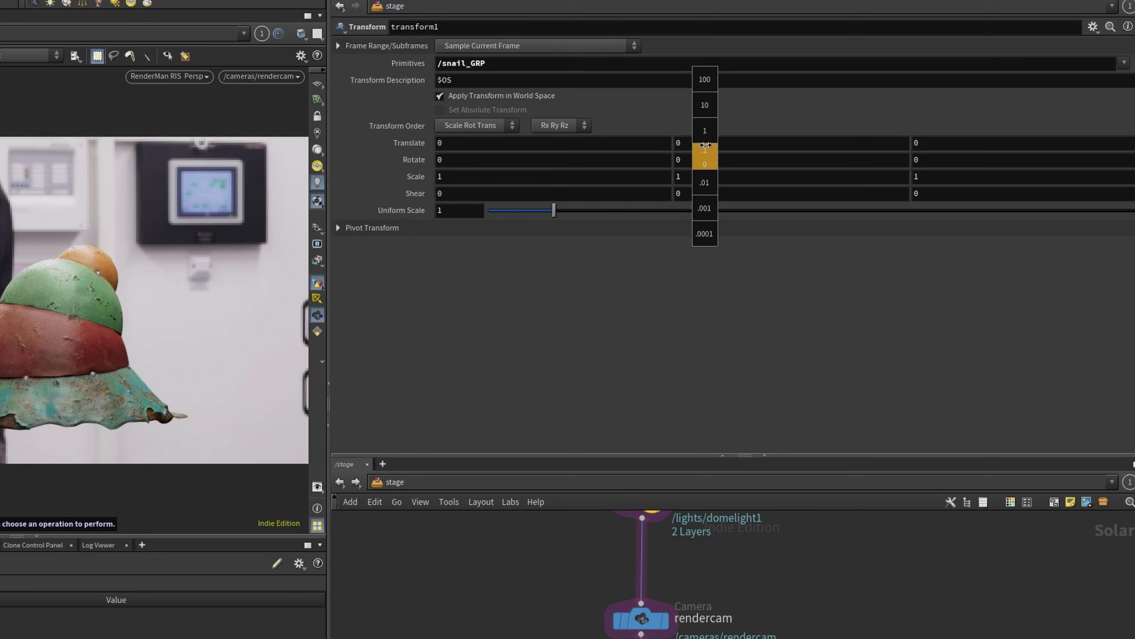
middle_click_drag(706, 145, 706, 150)
middle_click_drag(689, 162, 959, 136)
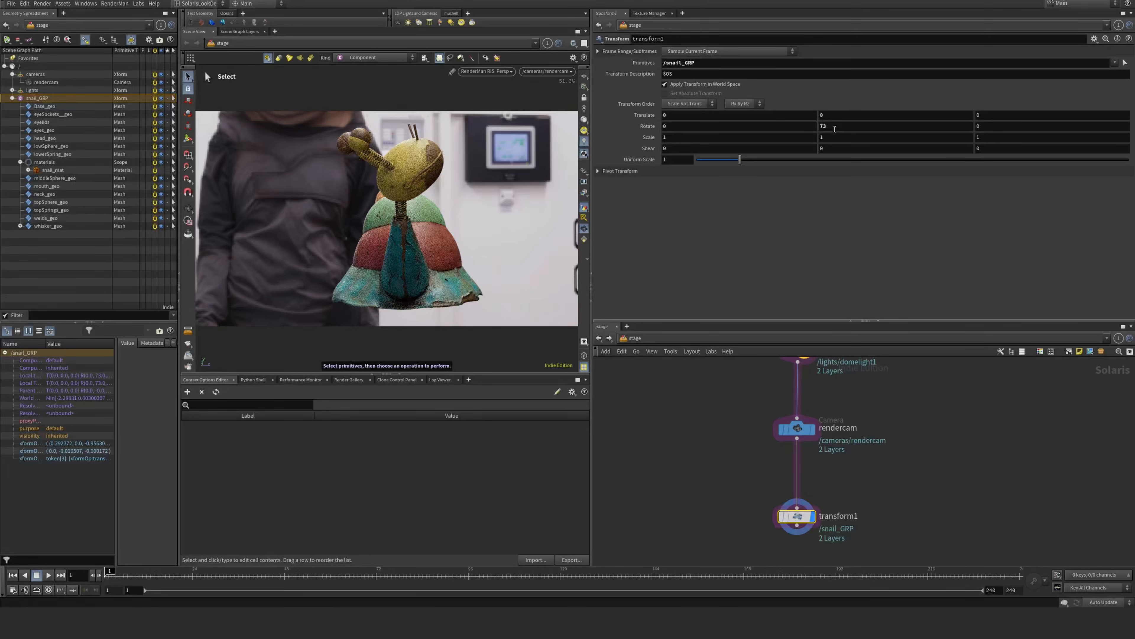
middle_click_drag(835, 129, 907, 101)
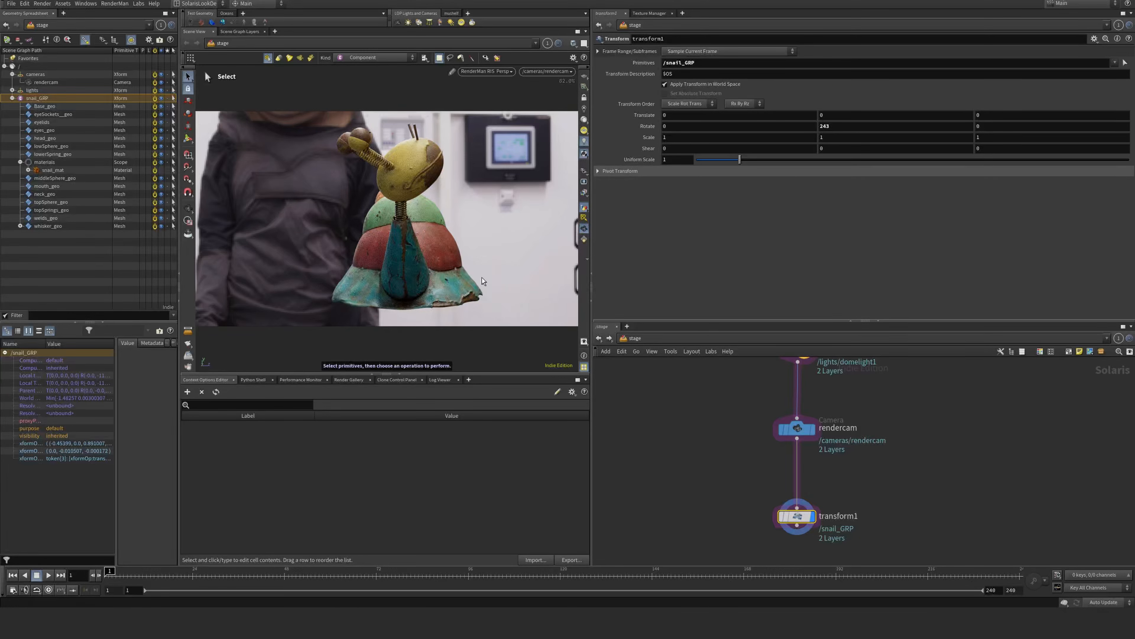
Try a Y rotation of 153 on transform1, compare the snail with the node bypassed, and undo the rotation
middle_click_drag(843, 126, 805, 91)
mouse_move(772, 517)
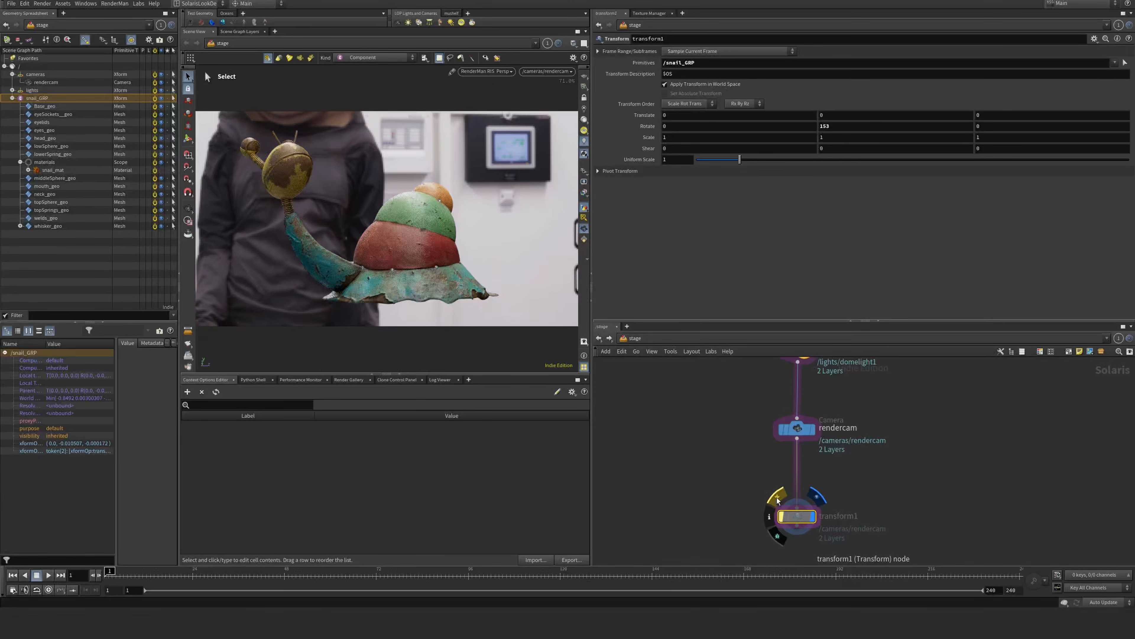
key("b")
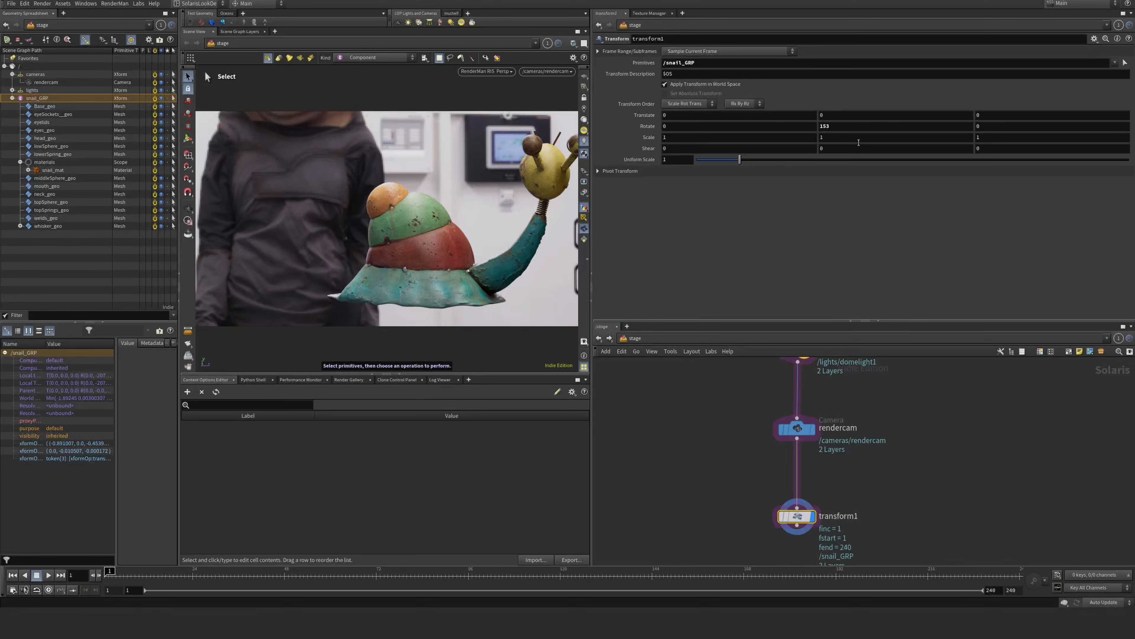
key("ctrl+z")
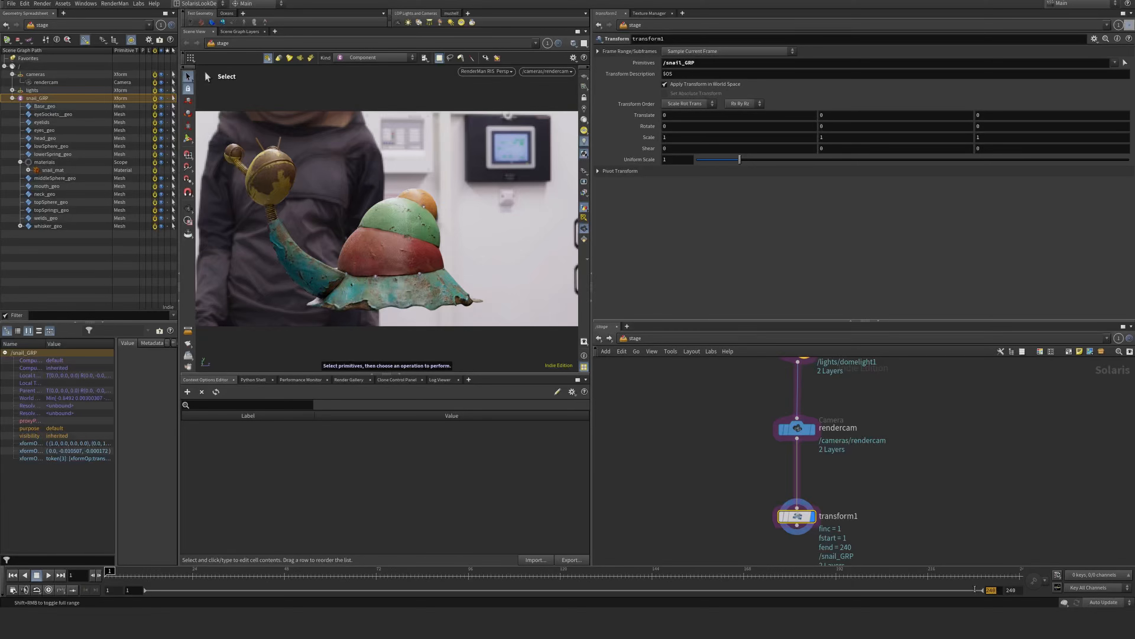
Set the timeline's end frame to 50 and scrub from frame 1 to frame 25
type("50")
key("Return")
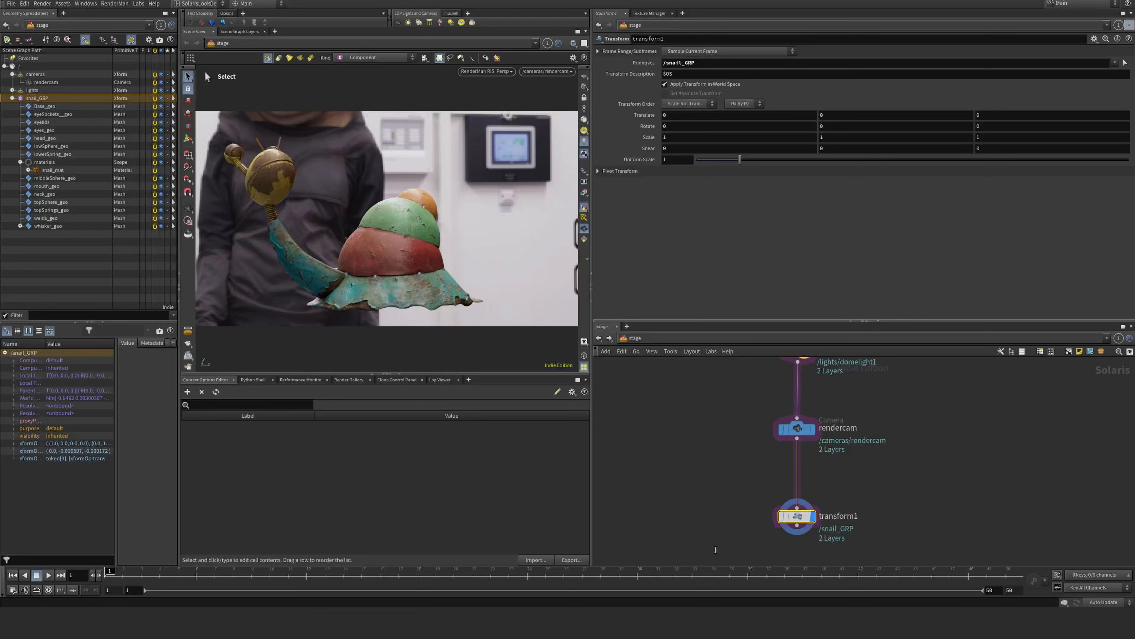
left_click_drag(112, 577, 556, 577)
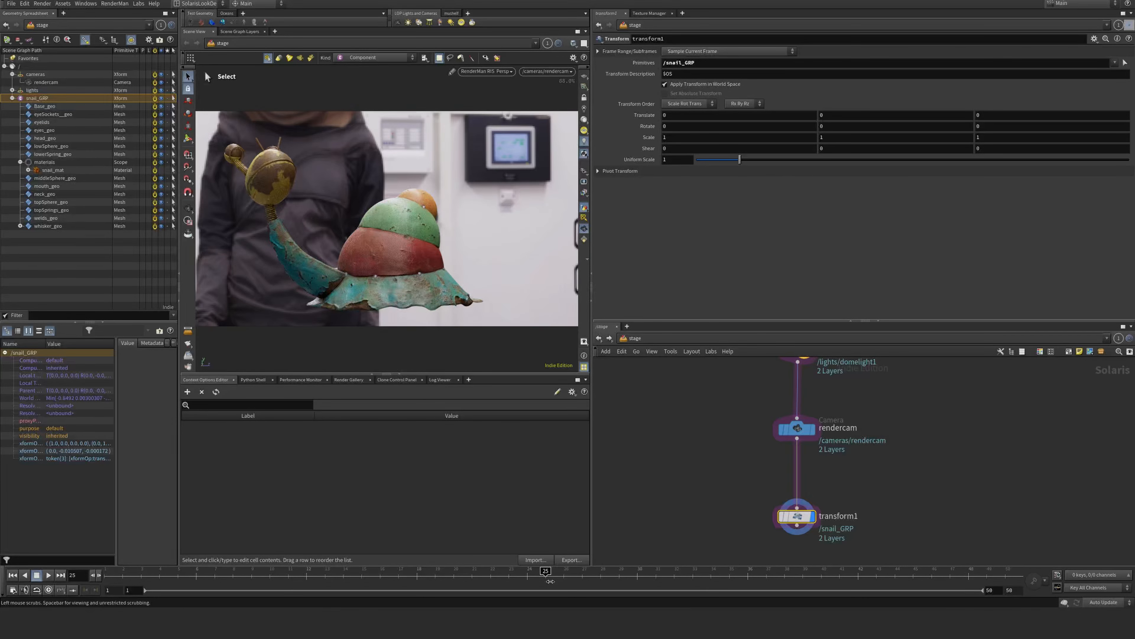
Rename the transform1 node to Rotate_asset
middle_click_drag(904, 486, 913, 449)
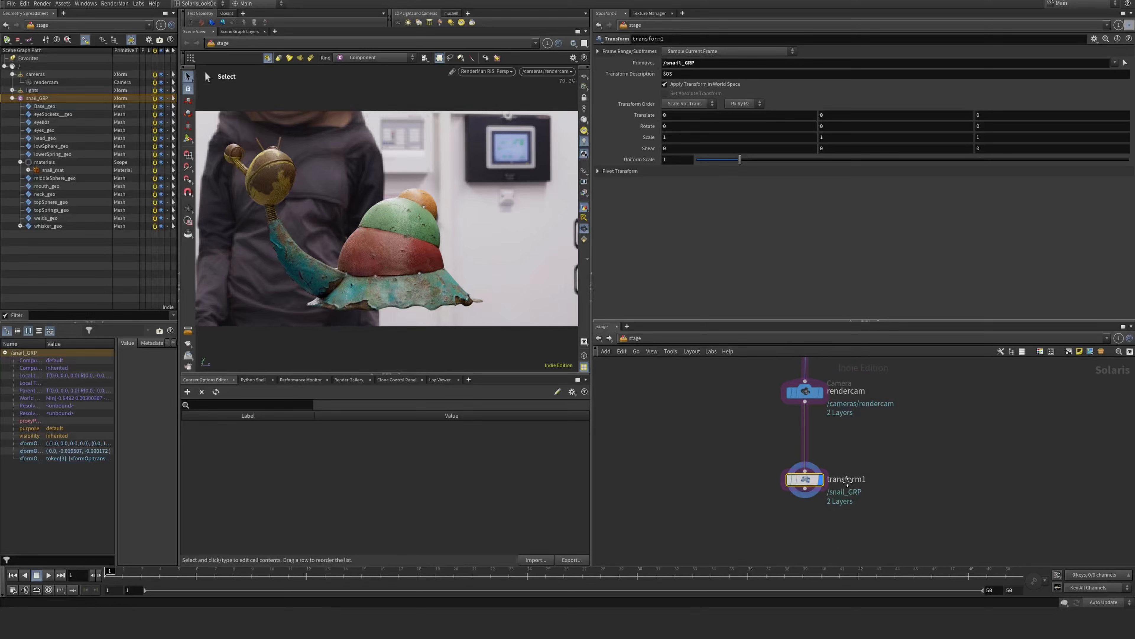
left_click(845, 480)
type("Rotate_")
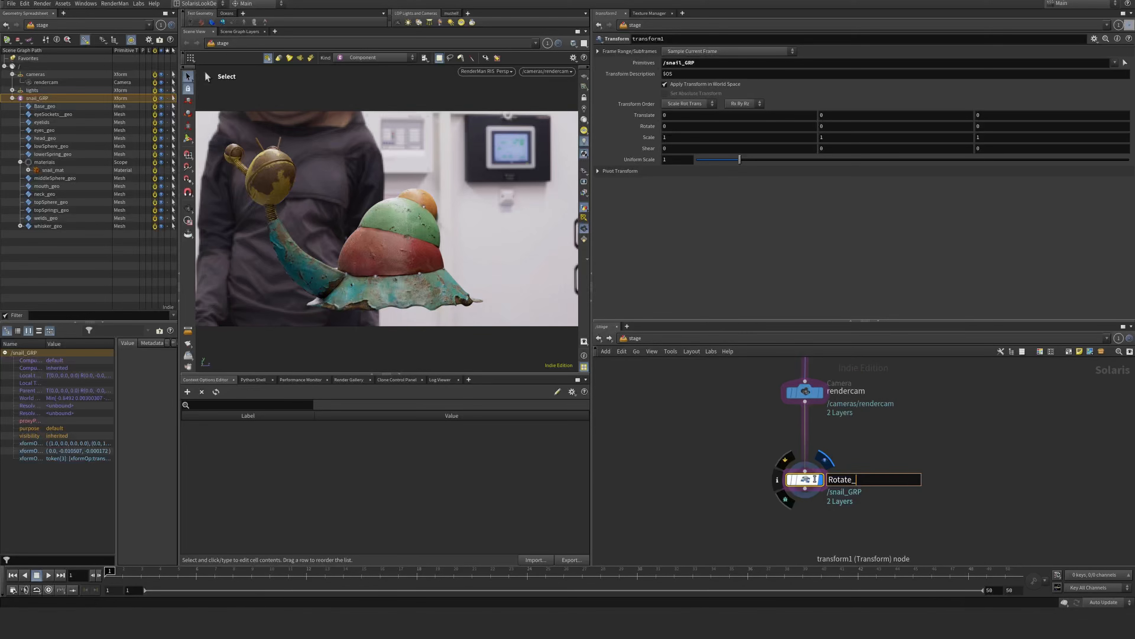
type("asset")
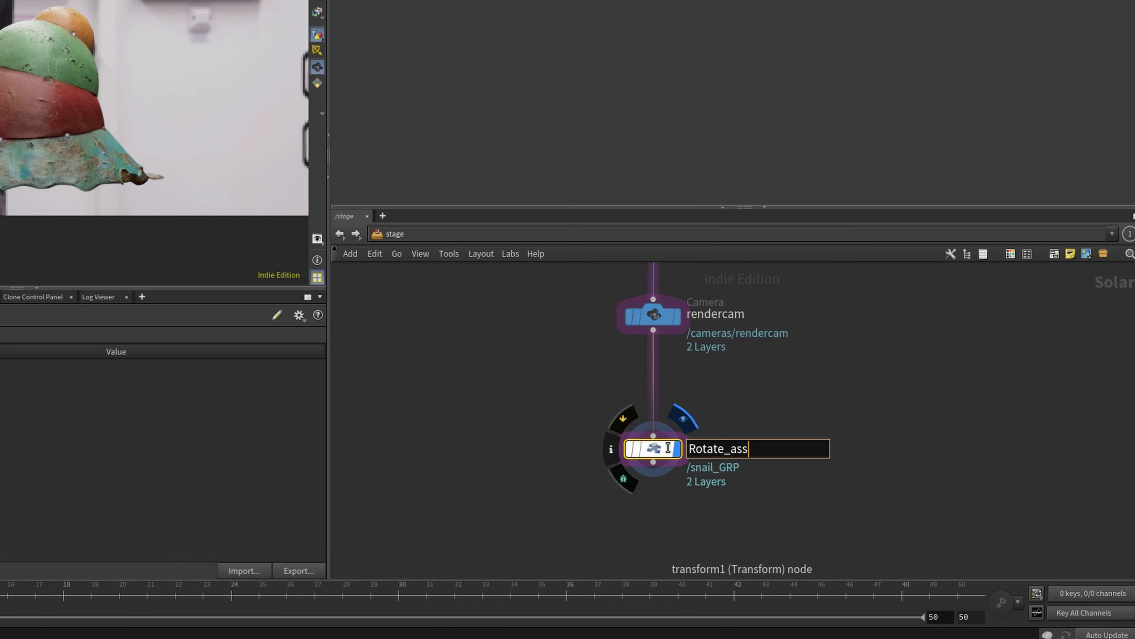
key("Return")
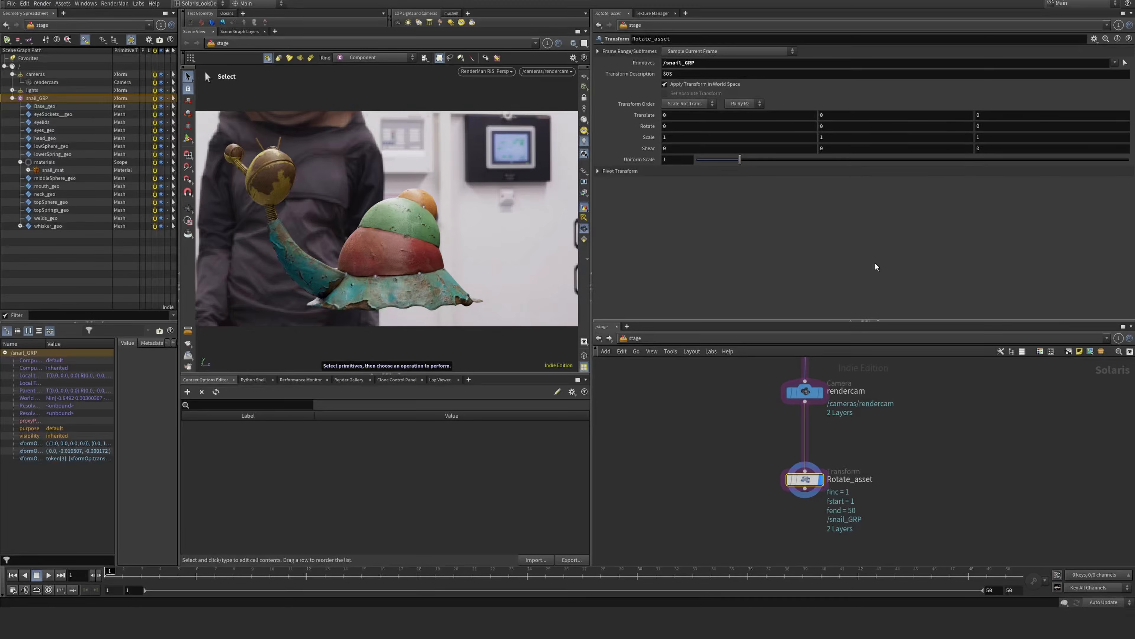
Set a keyframe on Rotate_asset's Y rotation at frame 1 with value 0
right_click(839, 127)
mouse_move(862, 150)
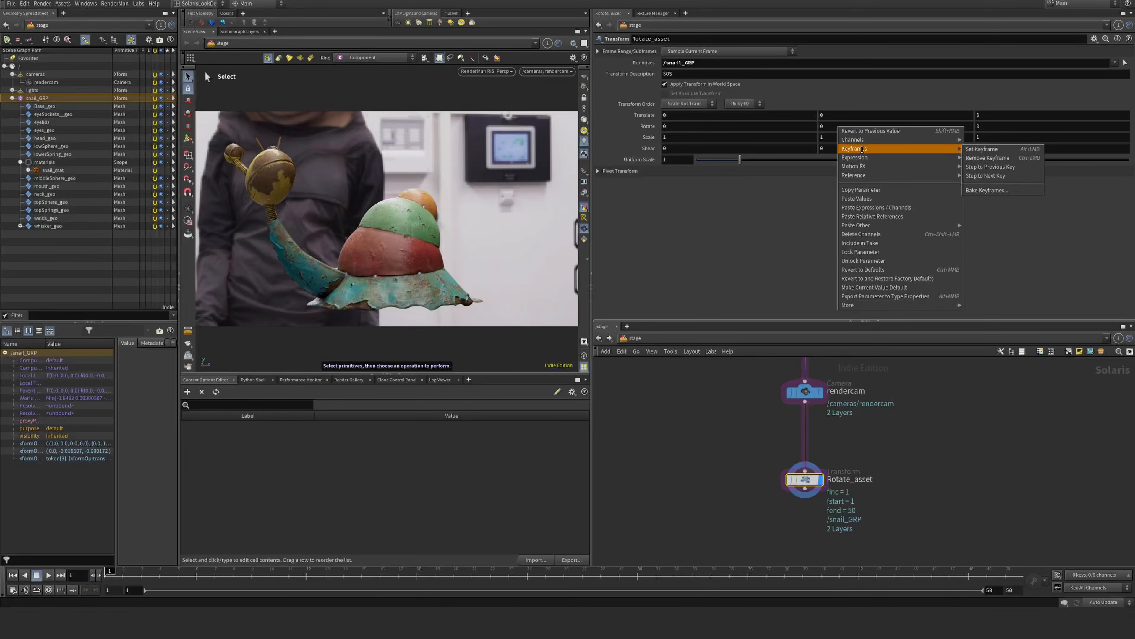
left_click(982, 149)
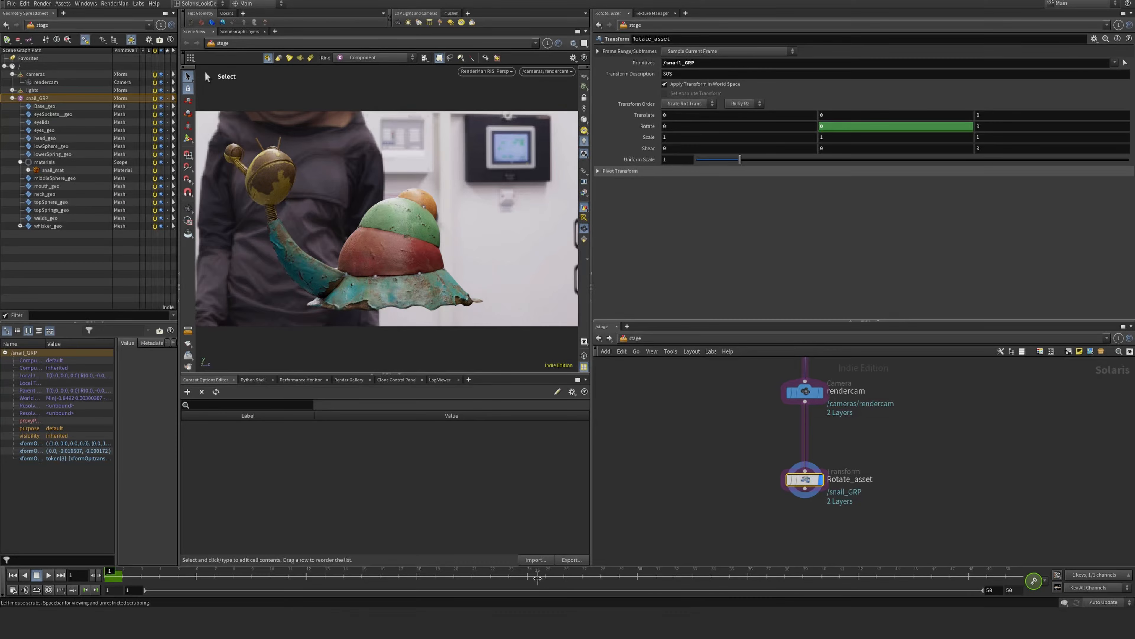
Keyframe Rotate_asset's Y rotation at 360 on frame 25 and scrub the timeline to check the snail's turn
left_click(546, 576)
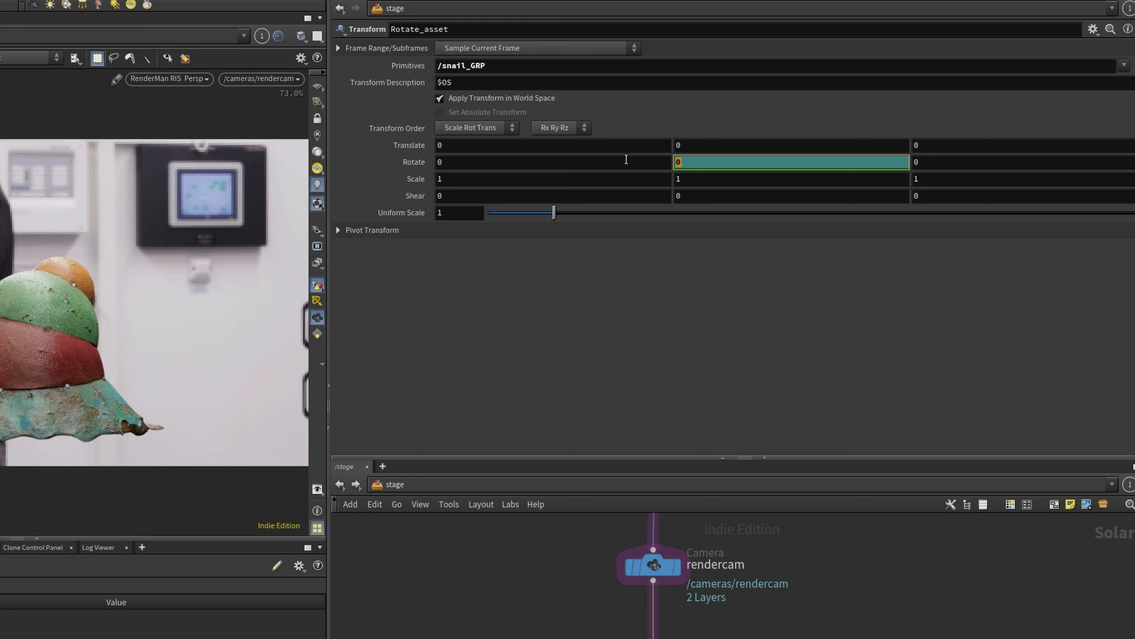
type("360")
key("Return")
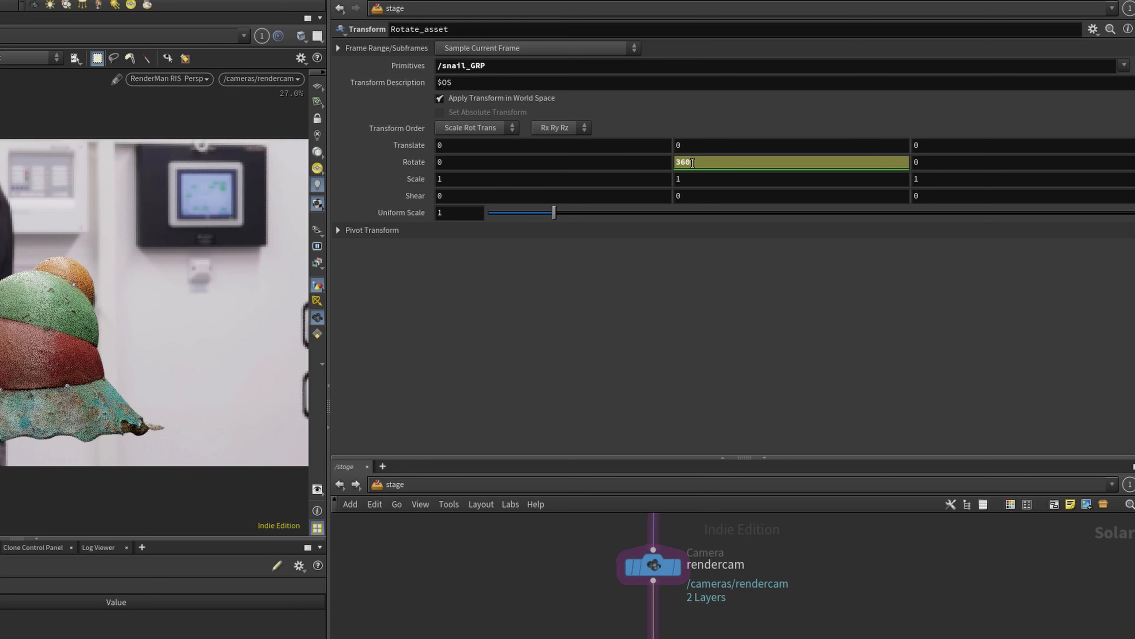
right_click(696, 162)
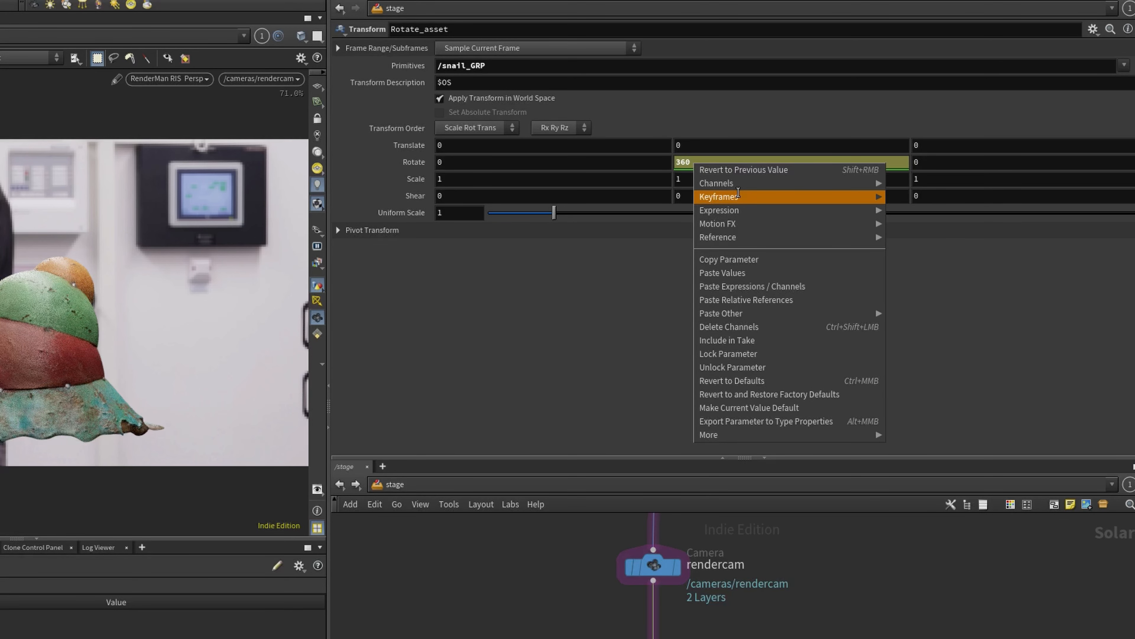
mouse_move(738, 192)
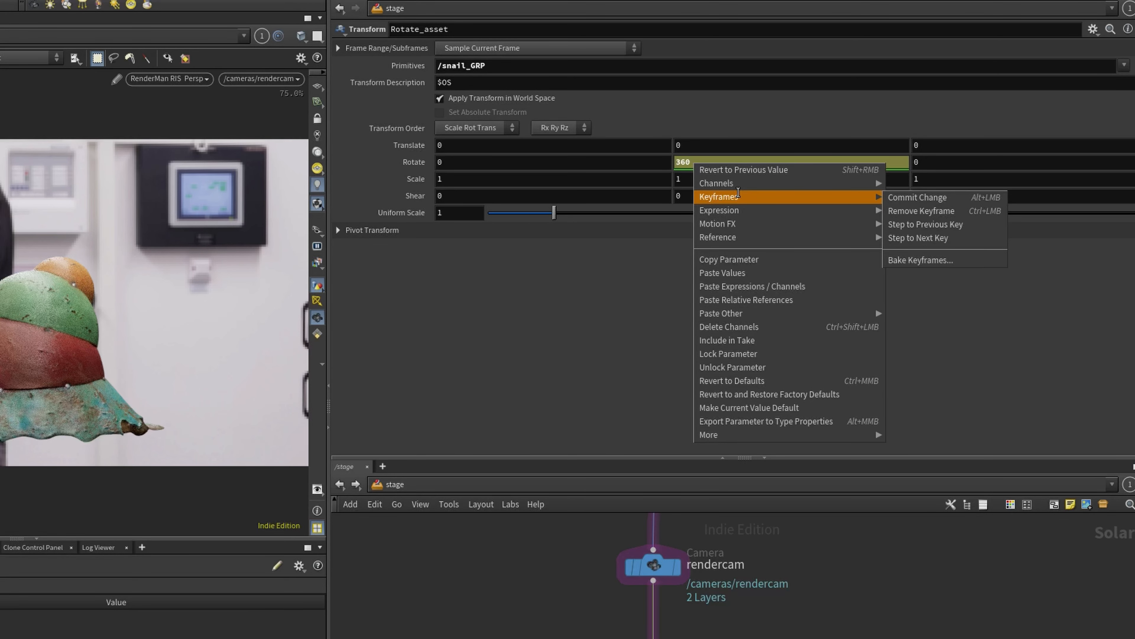
left_click(935, 197)
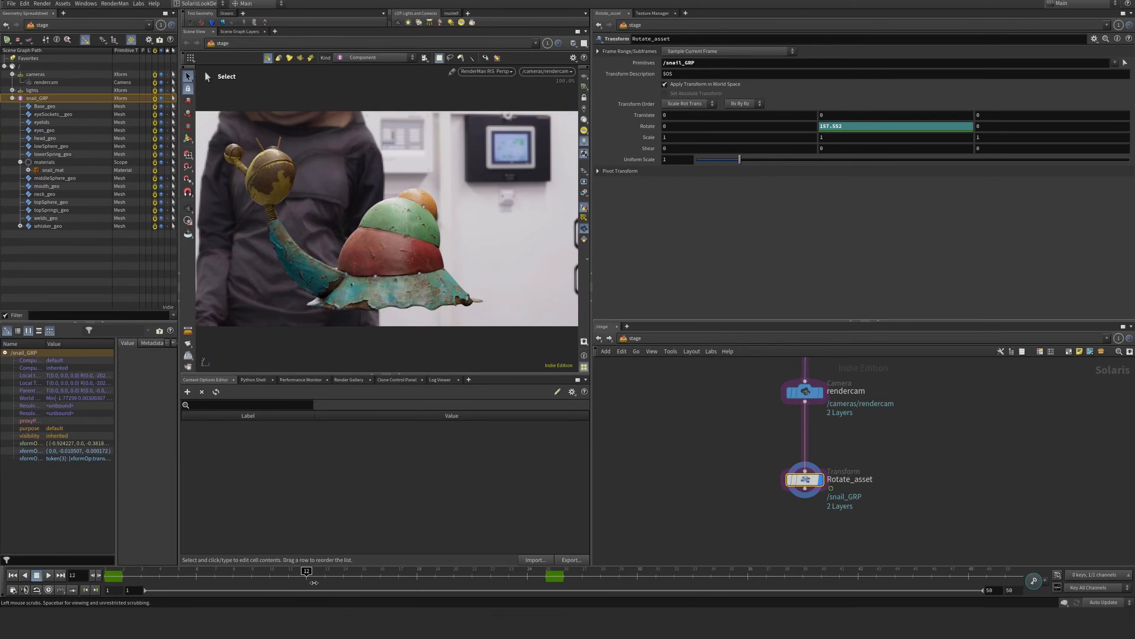
left_click_drag(314, 582, 559, 580)
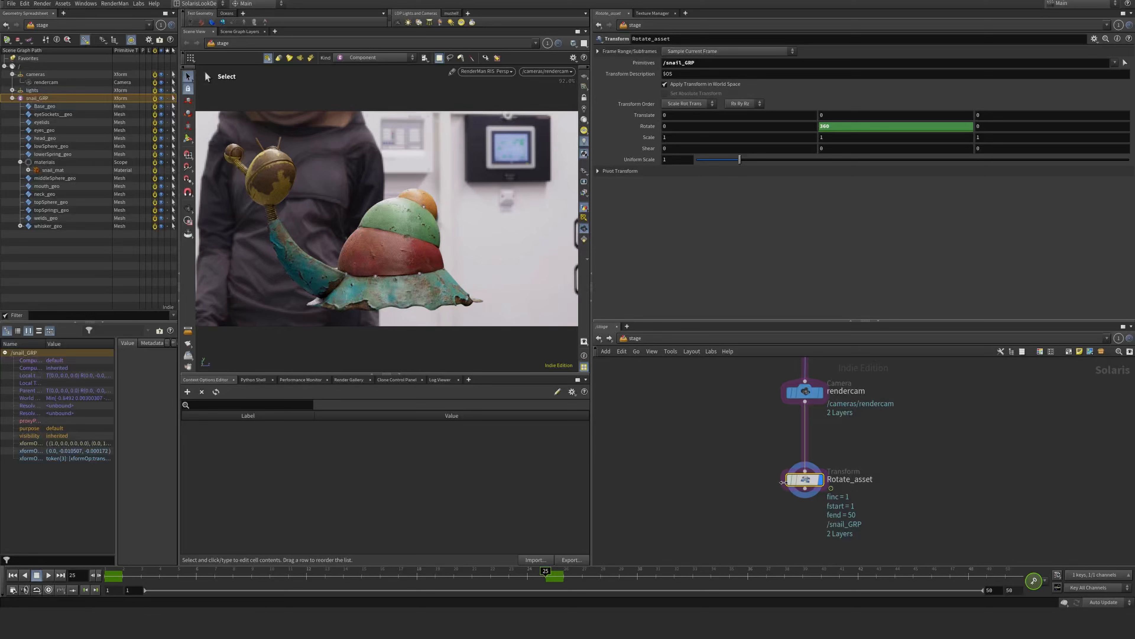
Add a second Transform node after Rotate_asset, named RotateLight, and make it the displayed node
middle_click_drag(899, 497, 900, 449)
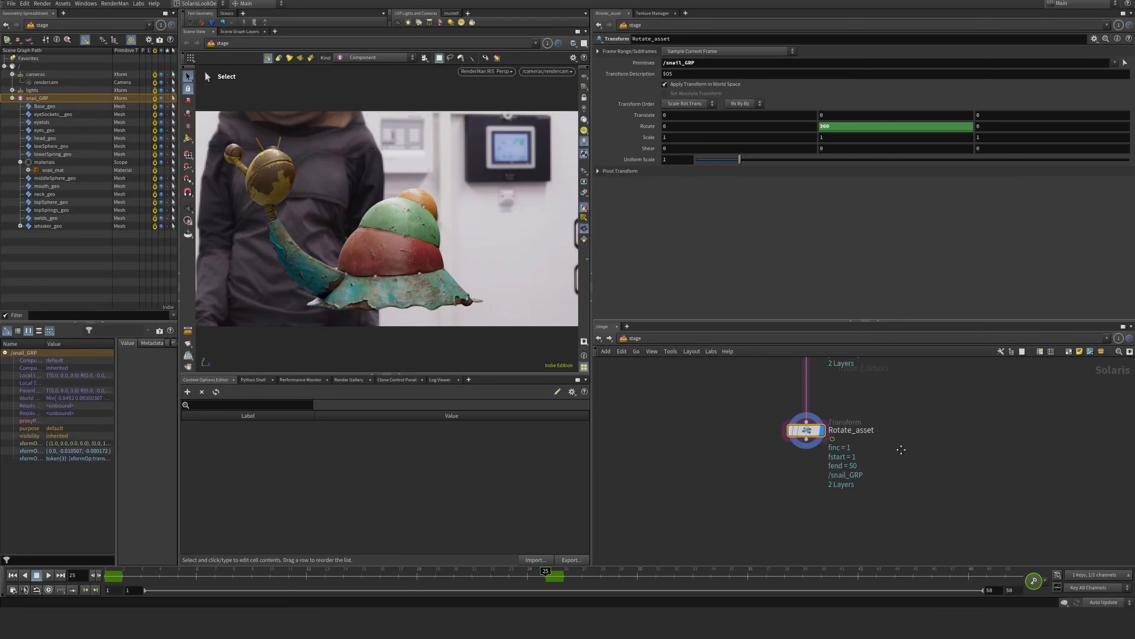
left_click(803, 511)
key("Tab")
type("transform")
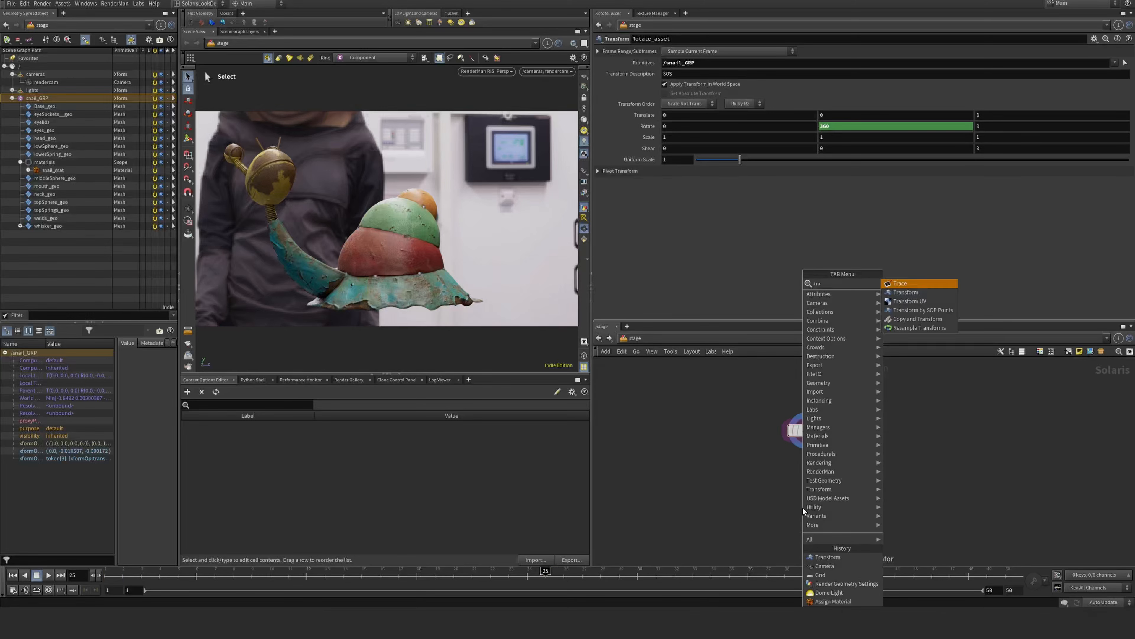
key("Return")
left_click(808, 485)
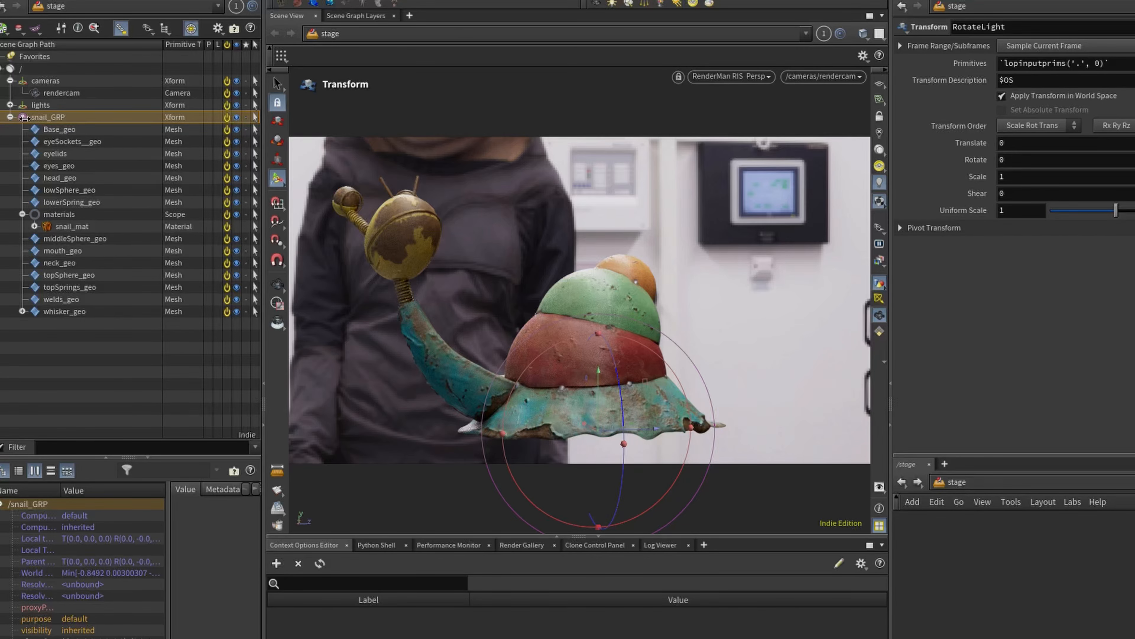
Assign /lights/domelight1 as RotateLight's primitives and keyframe its Y rotation at 0 on frame 25
left_click(9, 105)
left_click_drag(63, 117, 1072, 62)
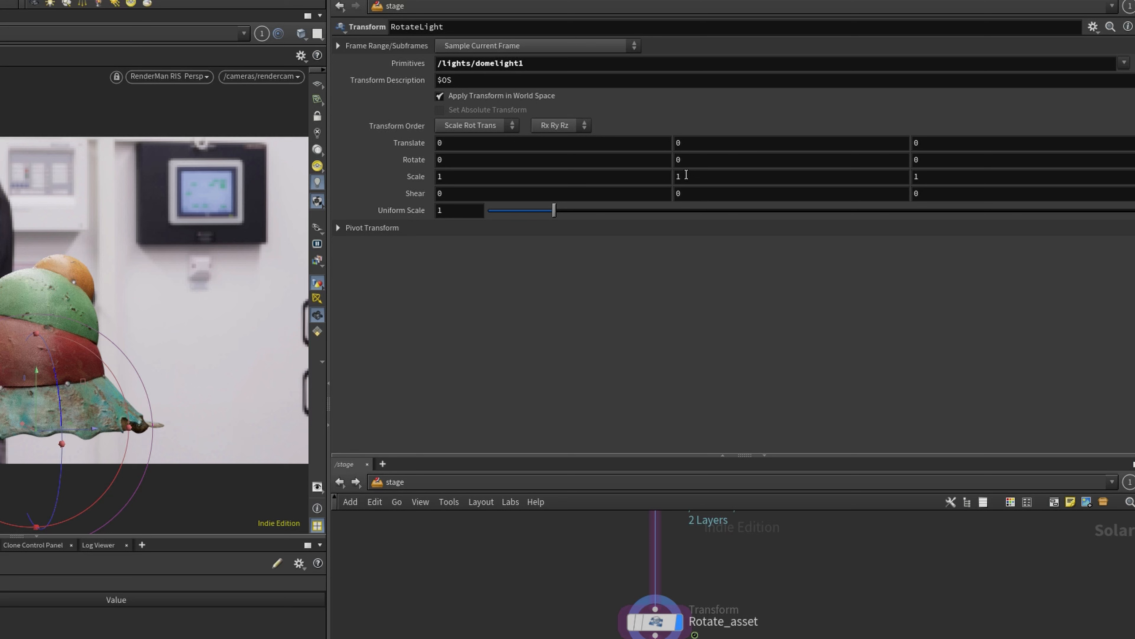
right_click(689, 160)
mouse_move(711, 190)
left_click(827, 190)
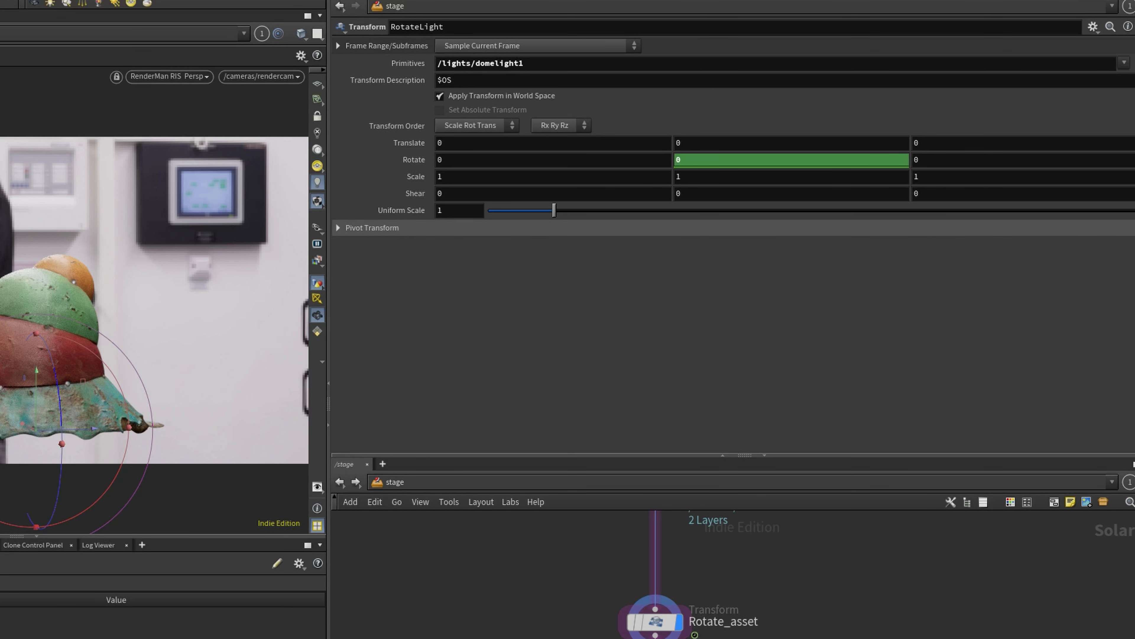
Set RotateLight's Y rotation to 360 at frame 50 and commit it as a keyframe
left_click(706, 159)
type("3")
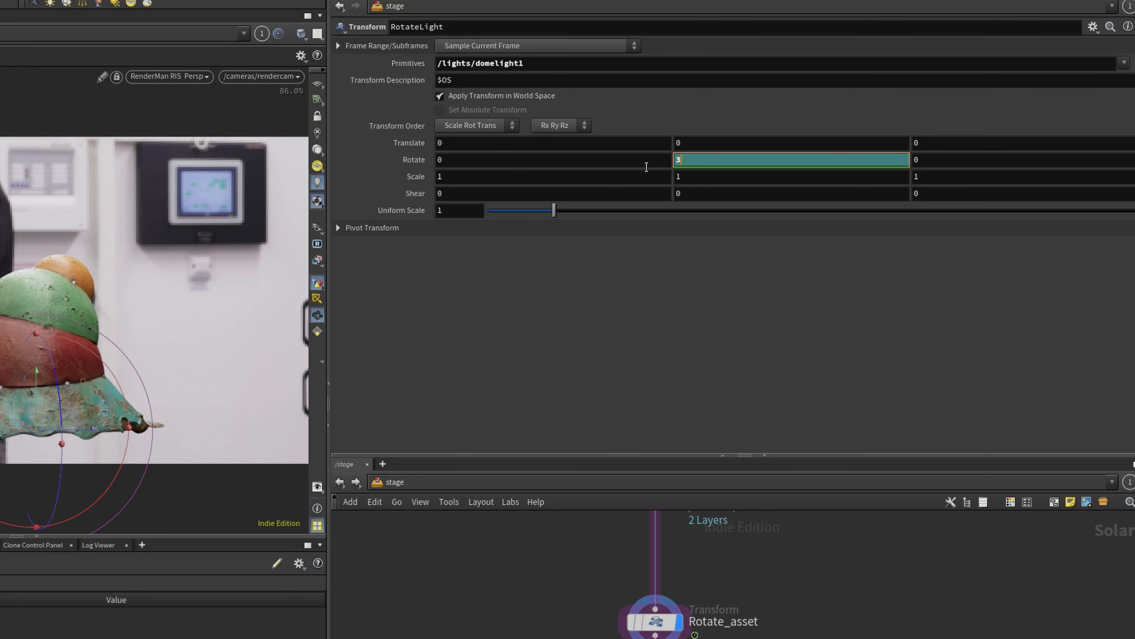
type("60")
key("Return")
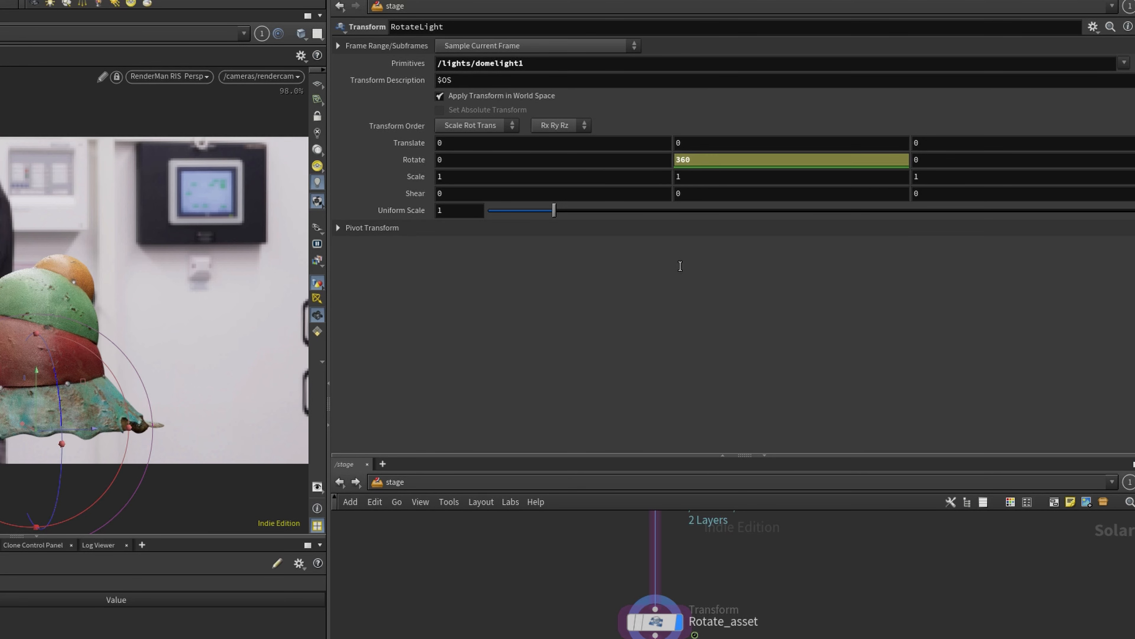
right_click(689, 161)
mouse_move(715, 193)
left_click(916, 193)
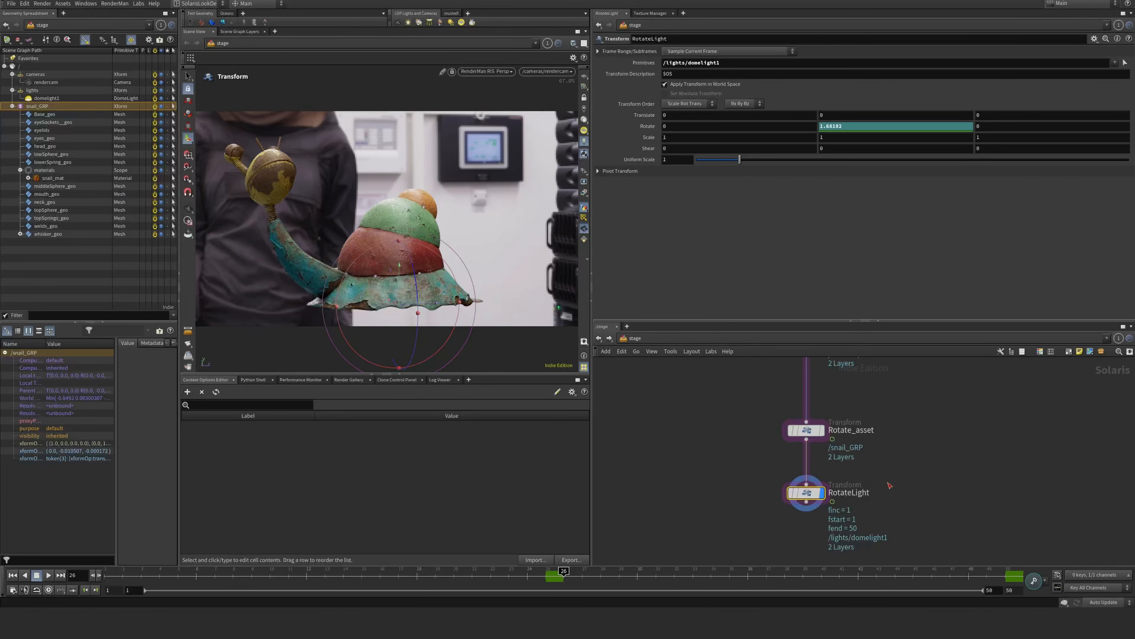
Scrub through the 50-frame range to review the dome light's rotation and the snail's rotation
left_click_drag(617, 575, 985, 573)
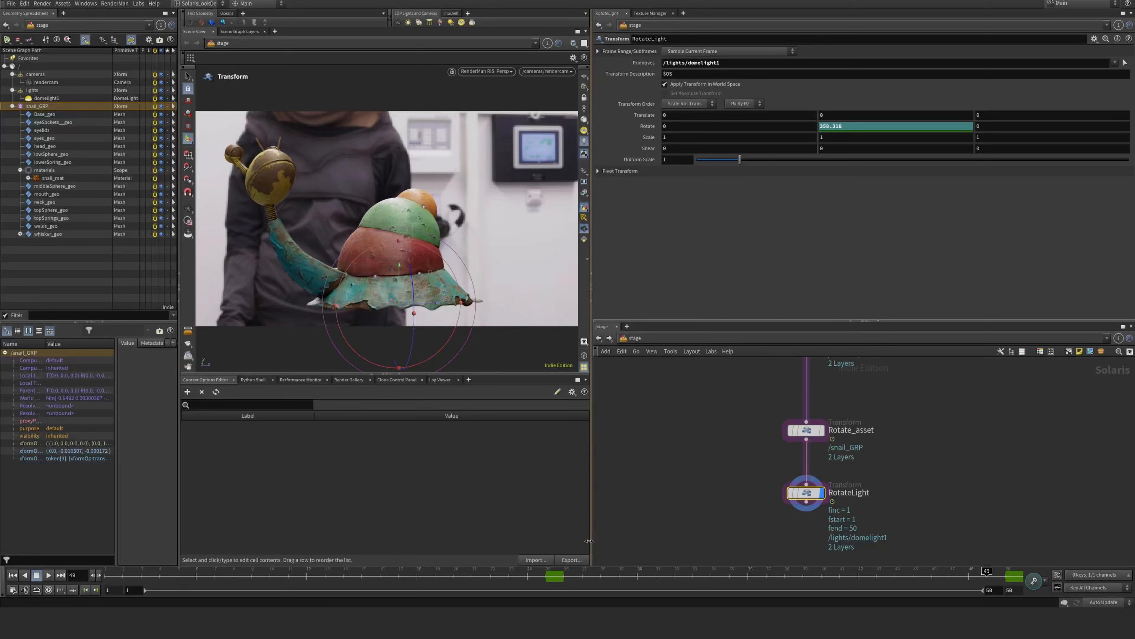
left_click_drag(142, 580, 105, 576)
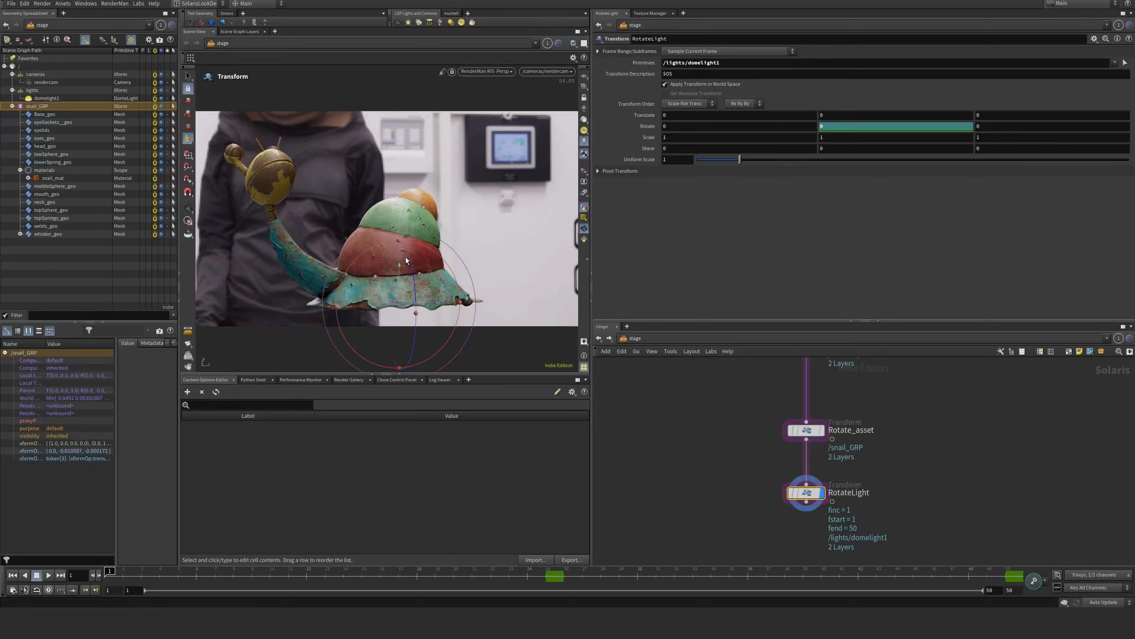
left_click(252, 572)
left_click(440, 575)
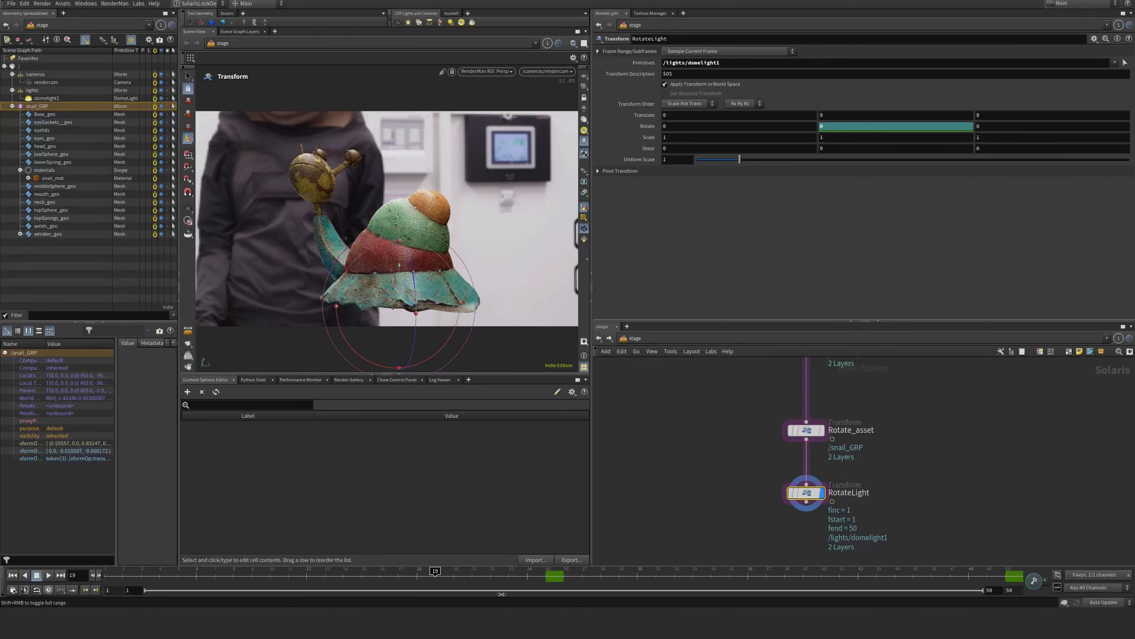
left_click(508, 575)
middle_click_drag(746, 521, 743, 465)
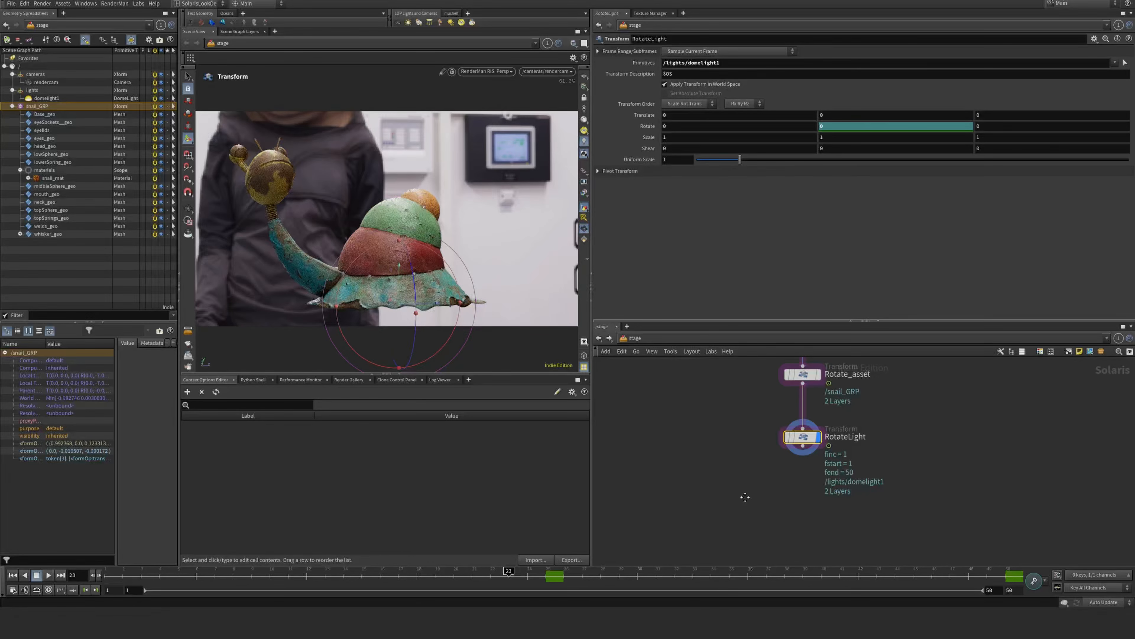